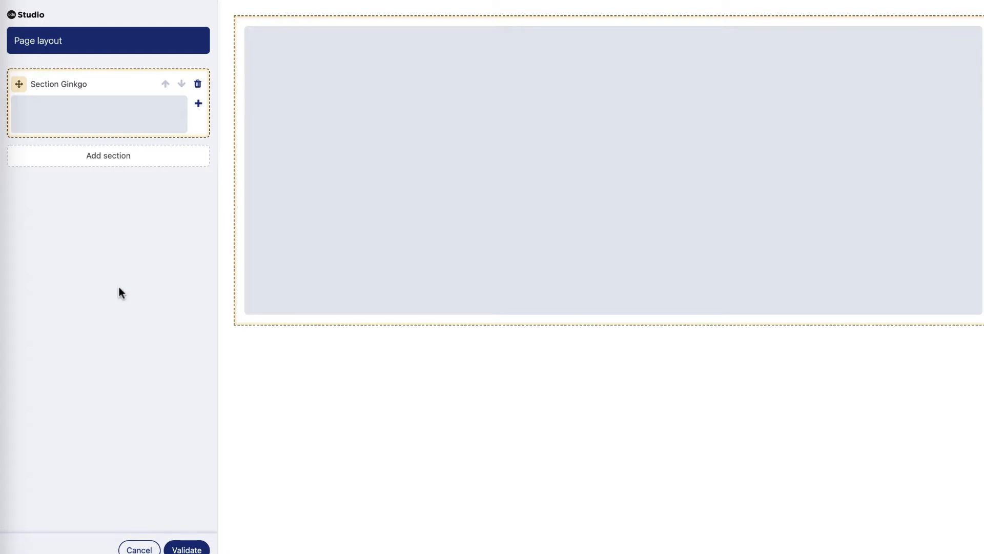
Step: Add a second section with two blocks below the first one, and add a third block to it
left_click(109, 159)
left_click(106, 145)
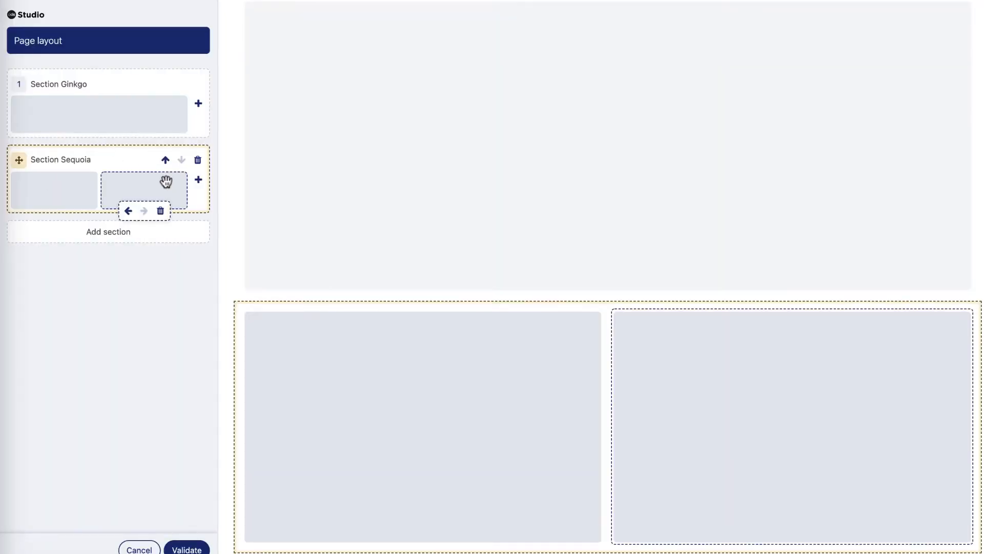
left_click(198, 179)
Step: Add a third section with two blocks, delete its second block, and validate the page layout
left_click(122, 233)
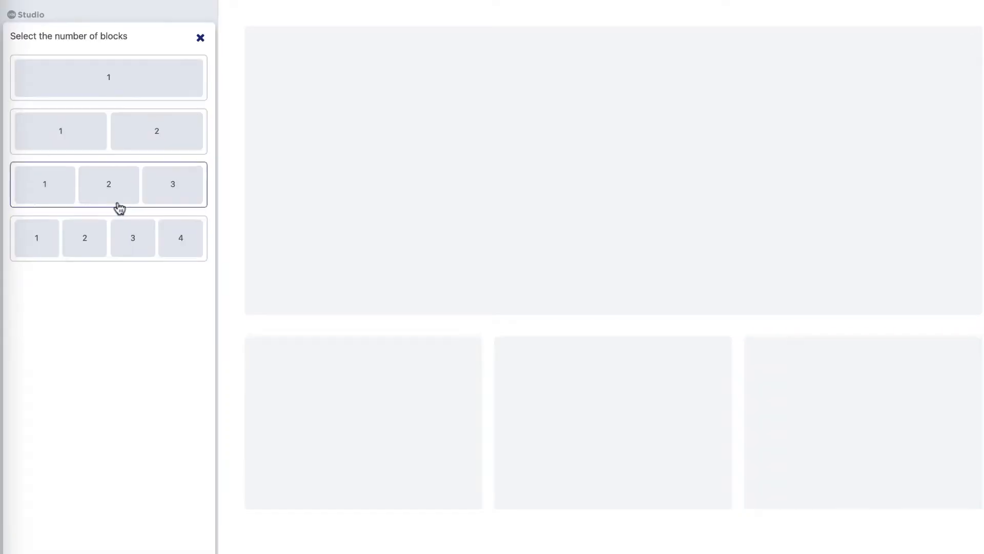
left_click(123, 84)
left_click_drag(105, 336, 179, 260)
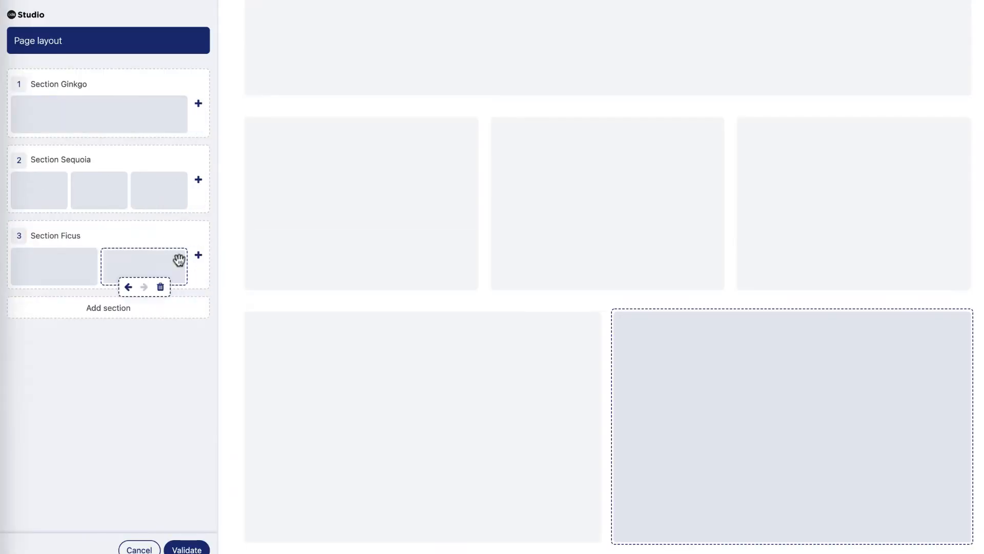
left_click(161, 288)
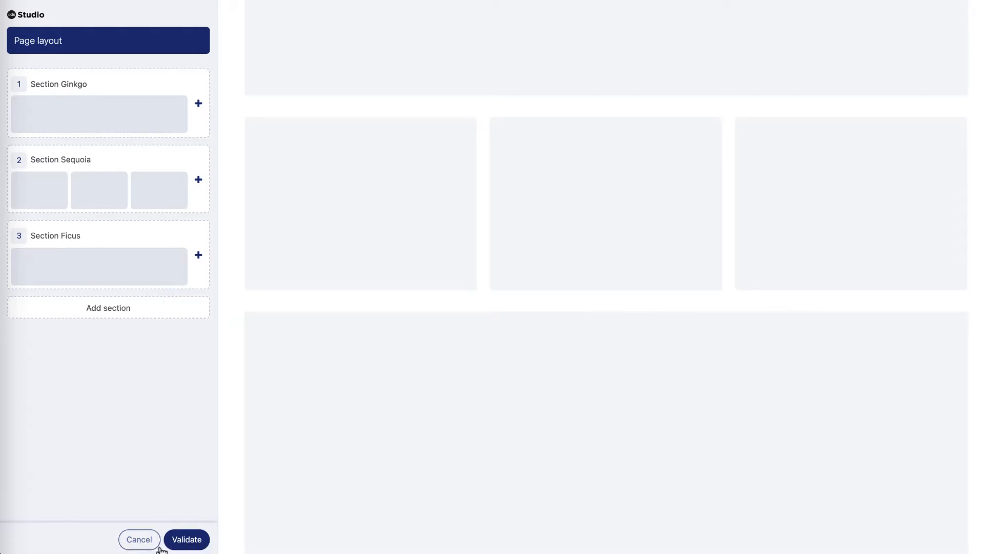
left_click(179, 539)
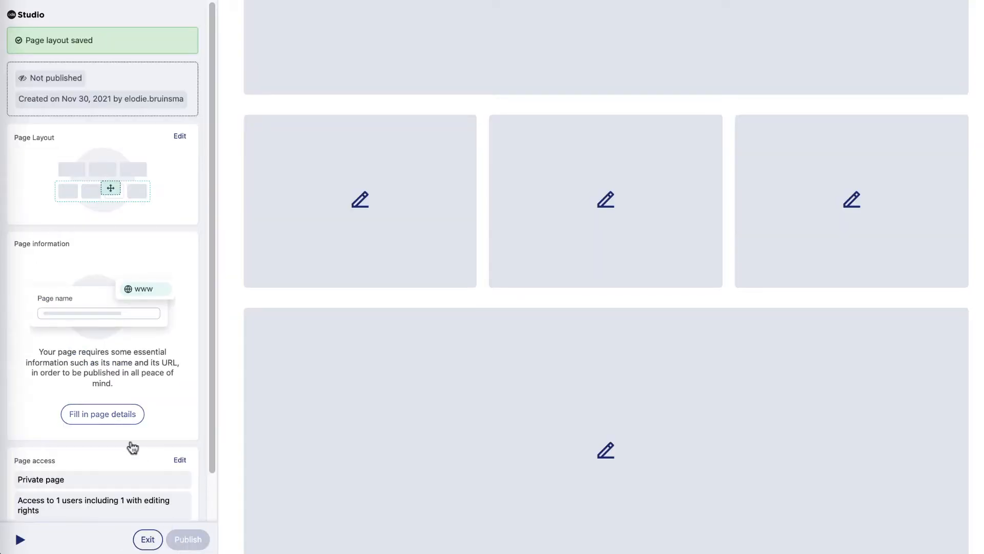
Step: Fill in the page details with the title "Unlocking Open Cities" and the URL unlocking-open-cities, and save them
left_click(118, 413)
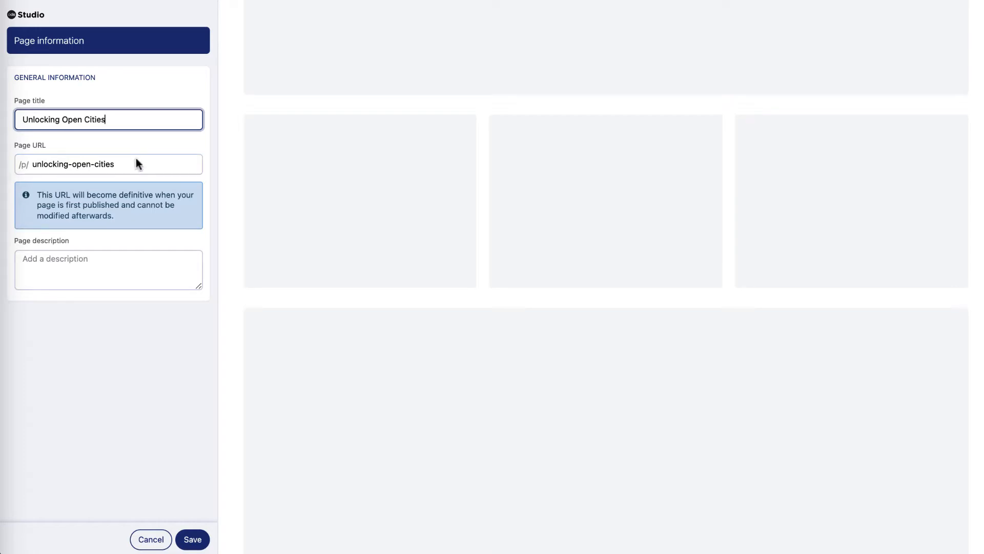
left_click(193, 539)
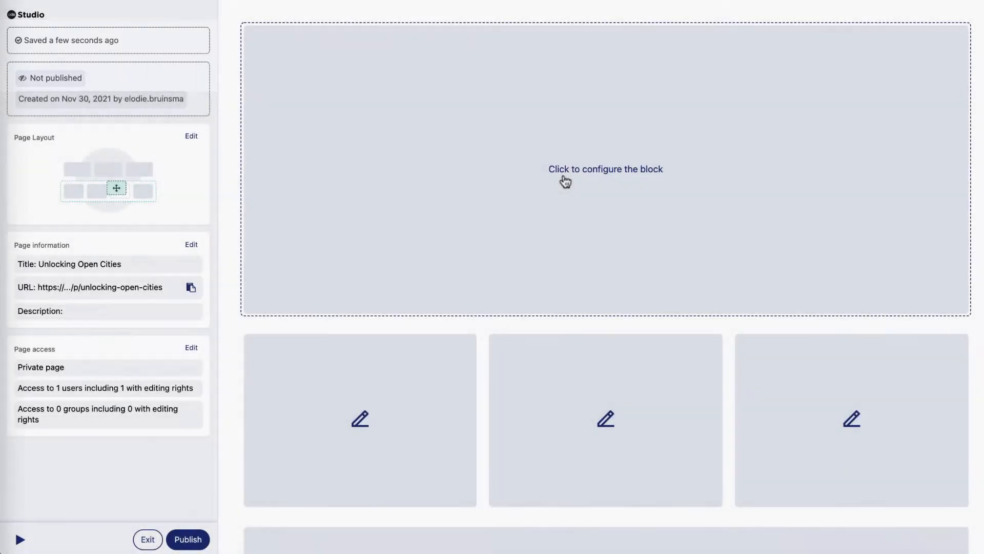
Step: Configure the first section's block as Text and enter "Unlocking Open Cities" in it
left_click(565, 181)
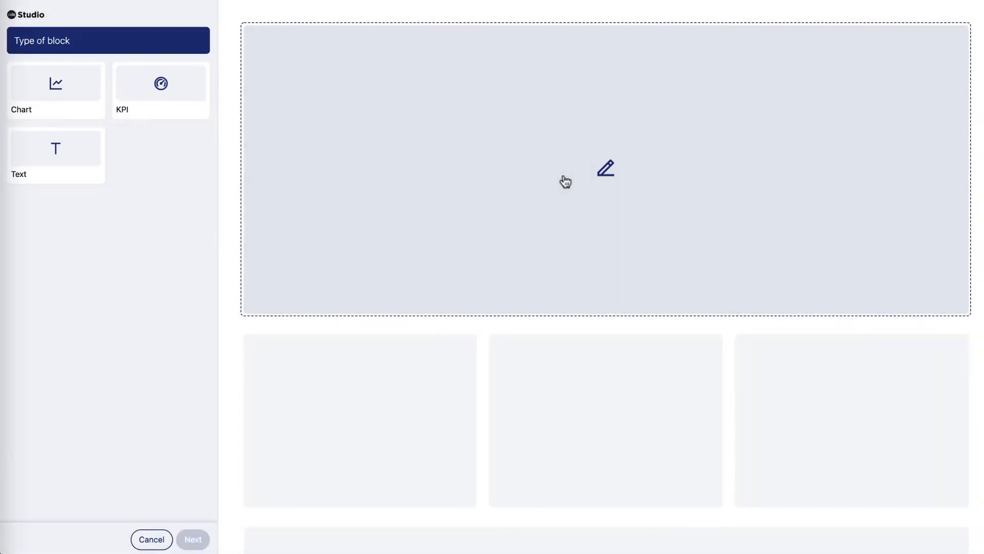
left_click(67, 160)
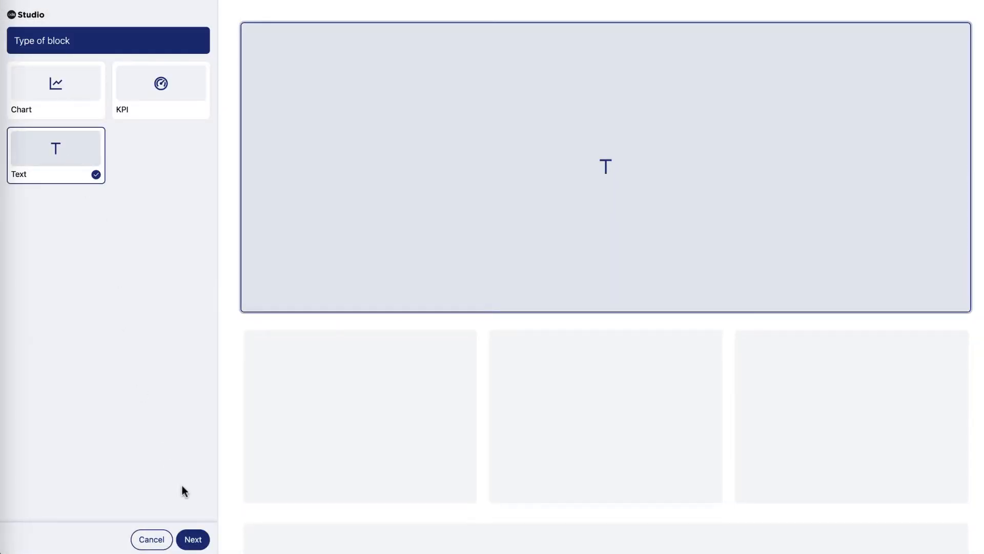
left_click(193, 539)
type("Unlocking Open Cities")
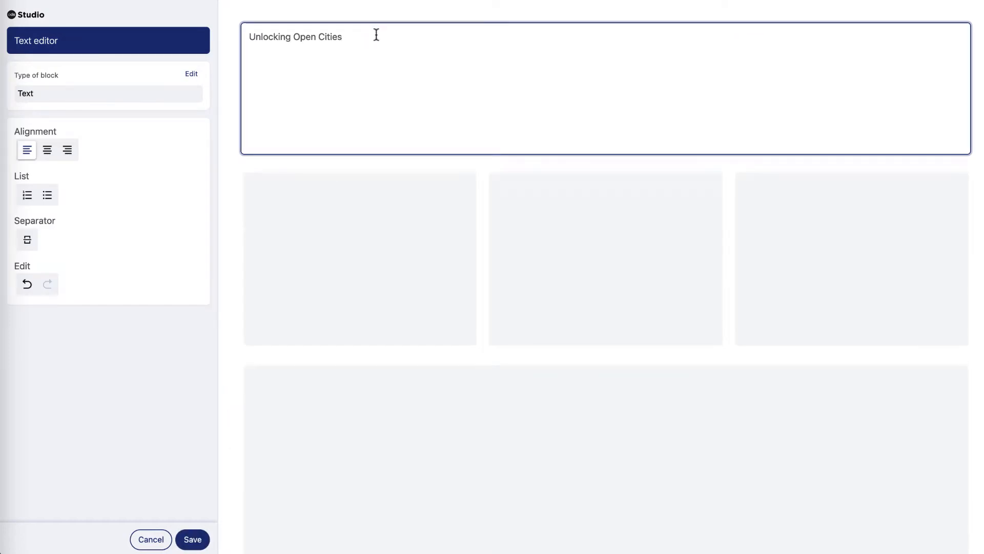
Step: Format the text "Unlocking Open Cities" as a bold, centred Heading 1 and save the block
left_click_drag(376, 35, 284, 31)
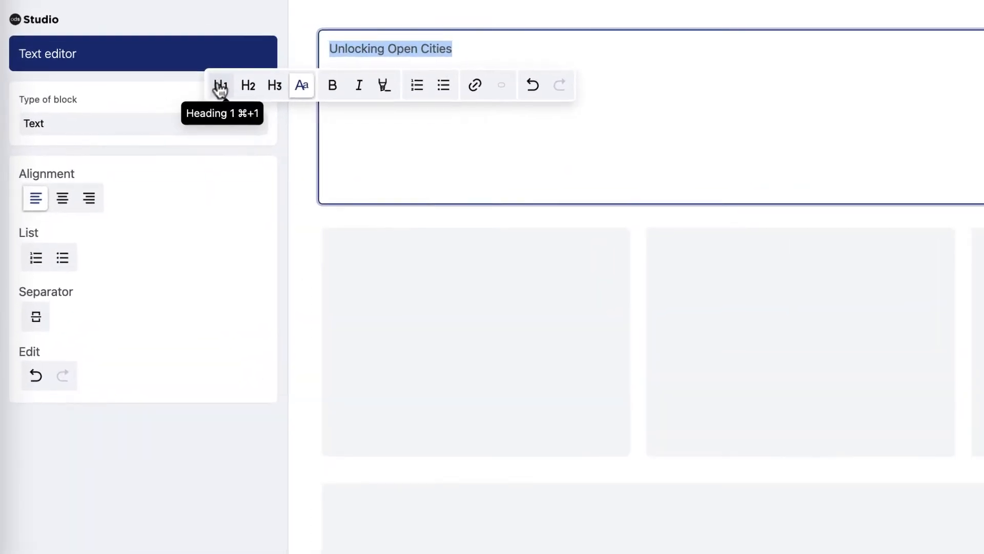
left_click(220, 86)
left_click(395, 103)
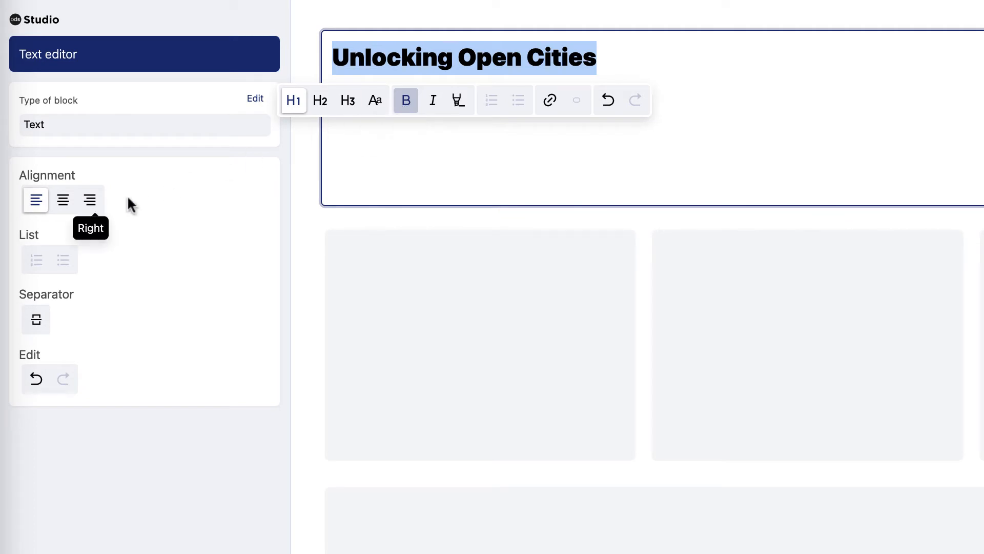
left_click(64, 205)
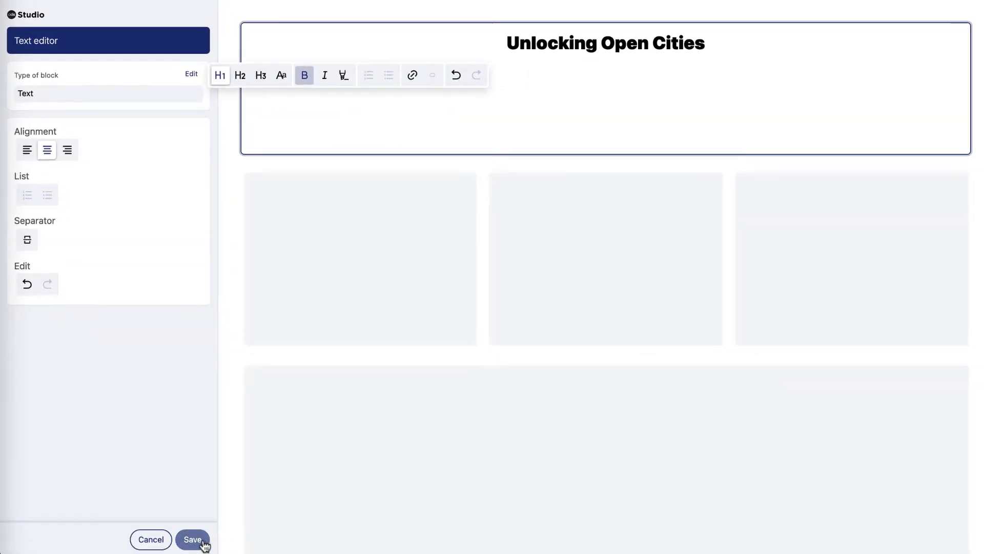
left_click(192, 539)
left_click(204, 542)
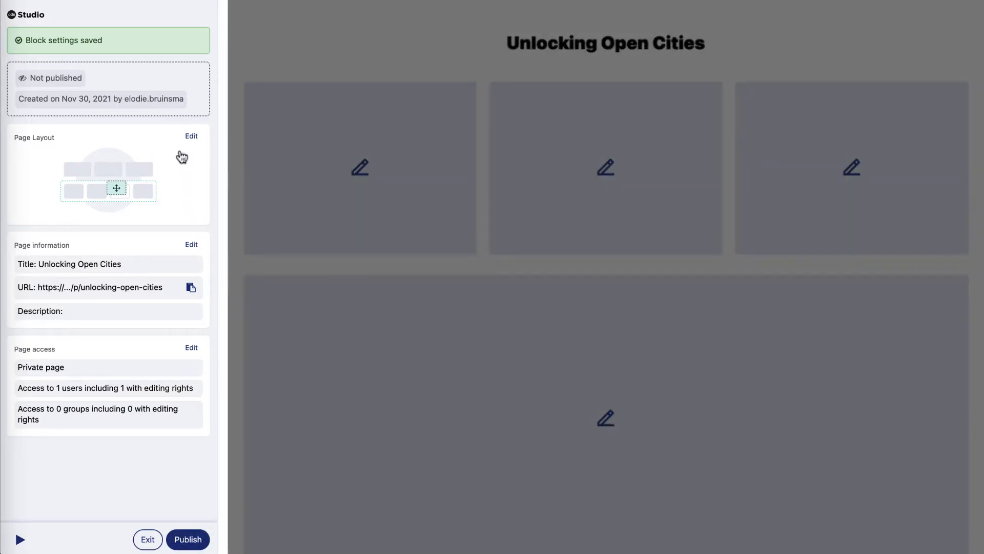
Step: Add a single-block section to the page layout, move it directly below the title section, and validate the layout
left_click(192, 137)
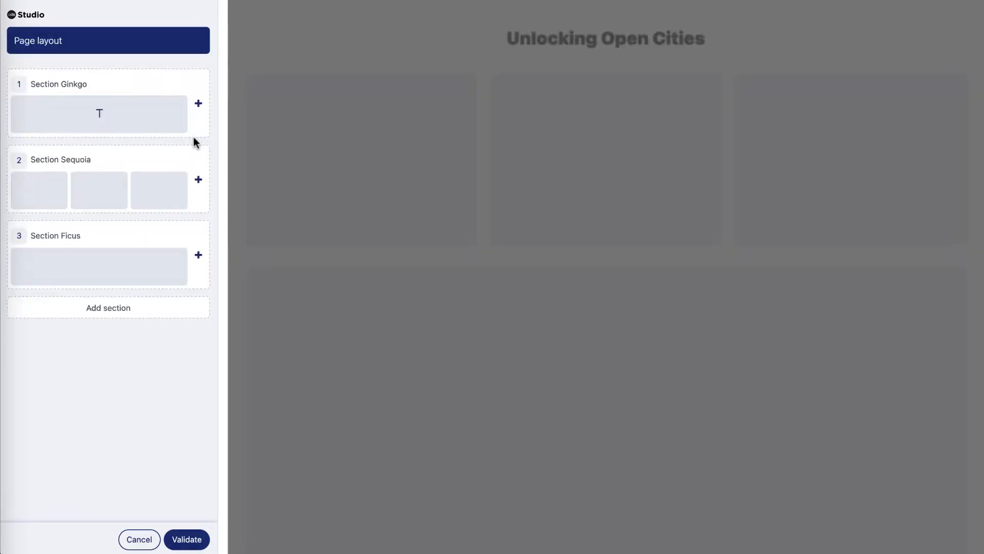
left_click(106, 310)
left_click(105, 85)
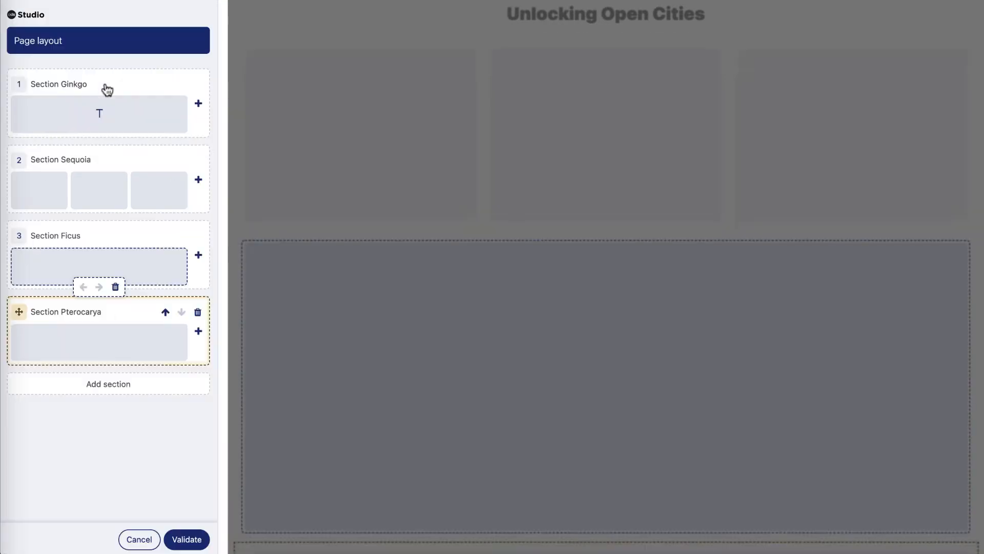
left_click_drag(95, 325, 99, 128)
left_click(187, 538)
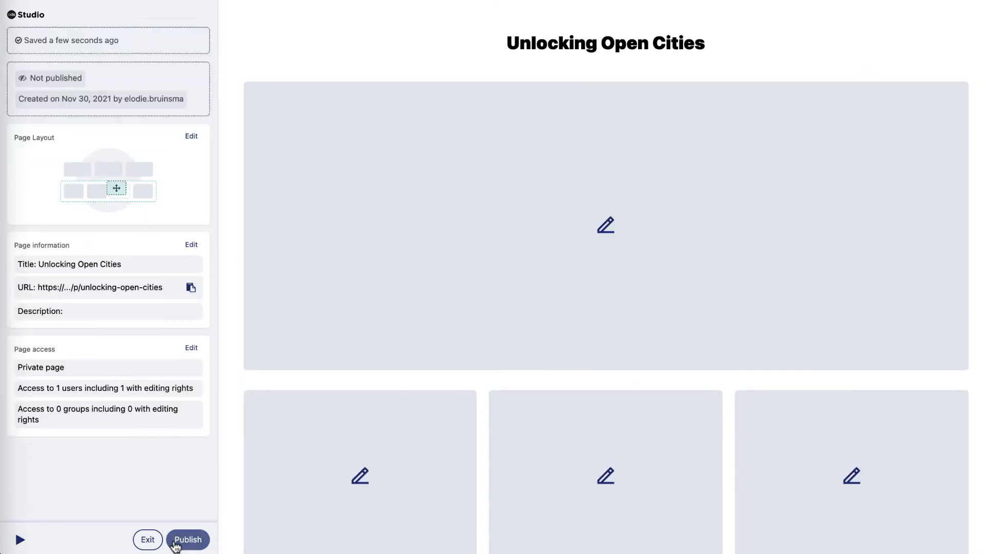
Step: Make the block below the title a Text block with the two-sentence introduction to the page, its first sentence formatted as Heading 3
left_click(645, 249)
left_click(67, 160)
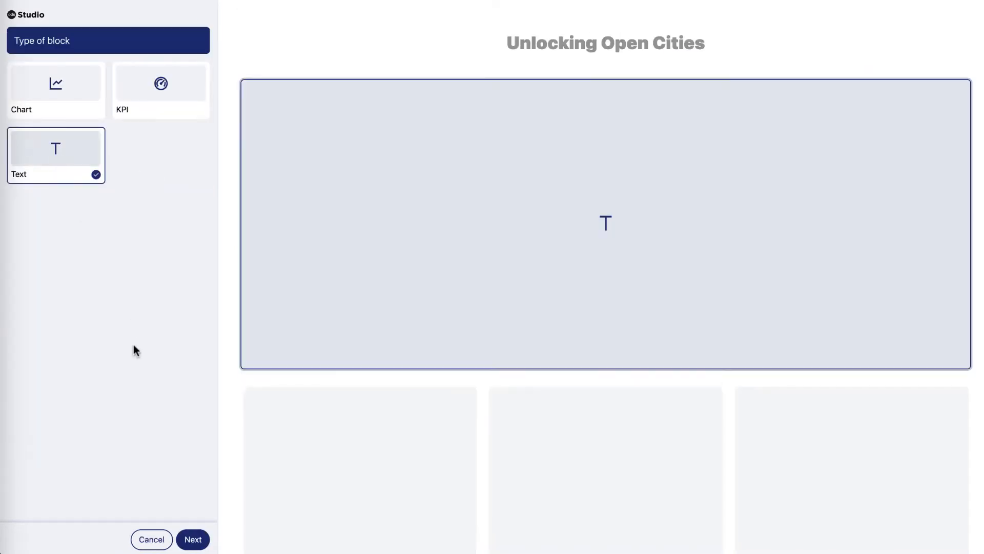
left_click(192, 539)
left_click_drag(835, 94, 233, 99)
left_click(454, 121)
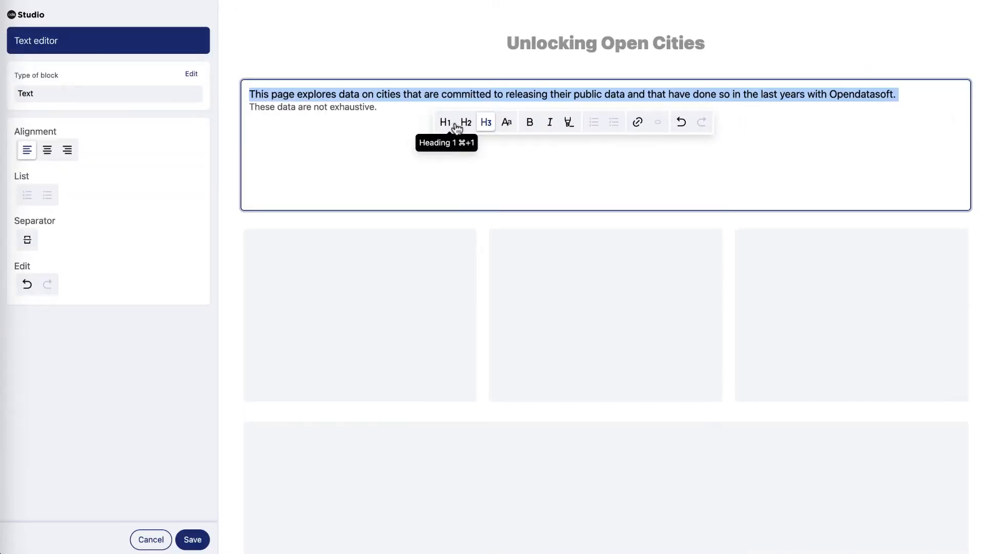
Step: Format the sentence "These data are not exhaustive." as Heading 3, italic and highlighted, and save the text block
left_click(395, 106)
left_click_drag(395, 106, 244, 115)
left_click(226, 137)
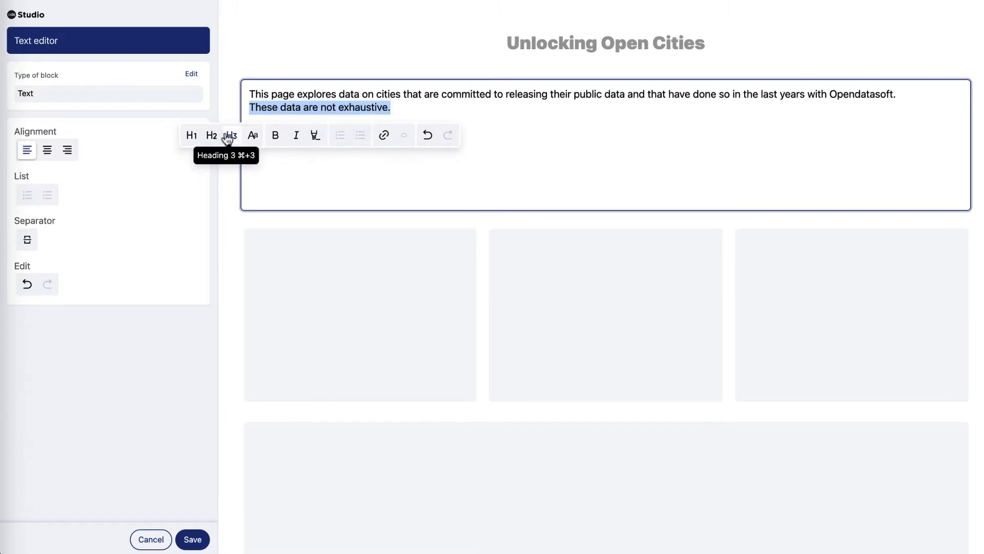
left_click(296, 135)
left_click(315, 135)
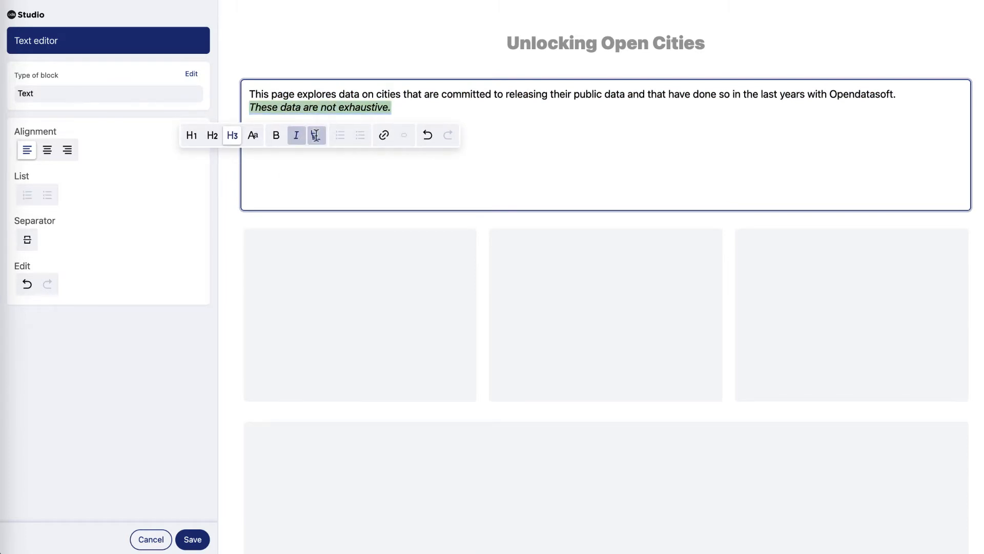
left_click(193, 539)
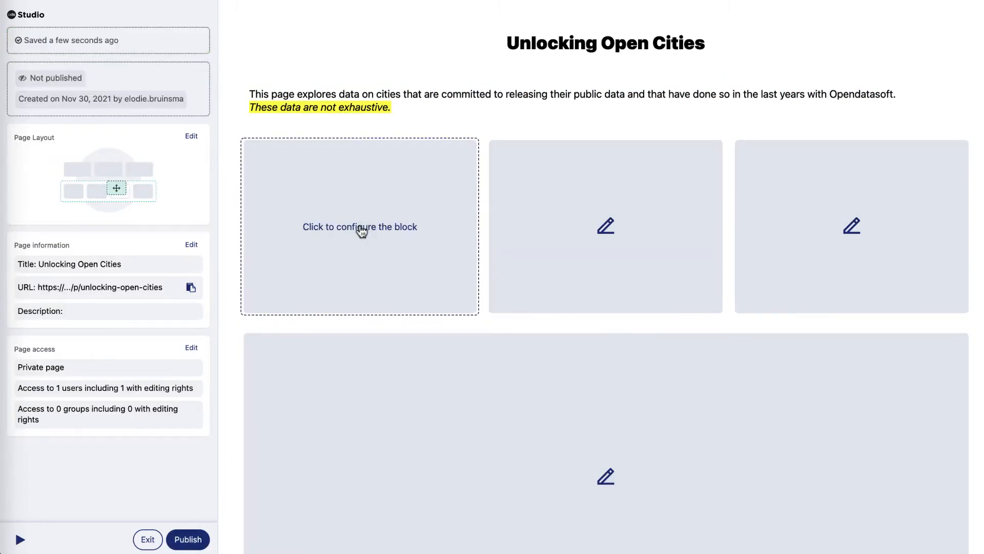
Step: Configure the first block of the three-block section as a KPI based on the "Open Cities – Gospel dataset"
left_click(362, 231)
left_click(161, 90)
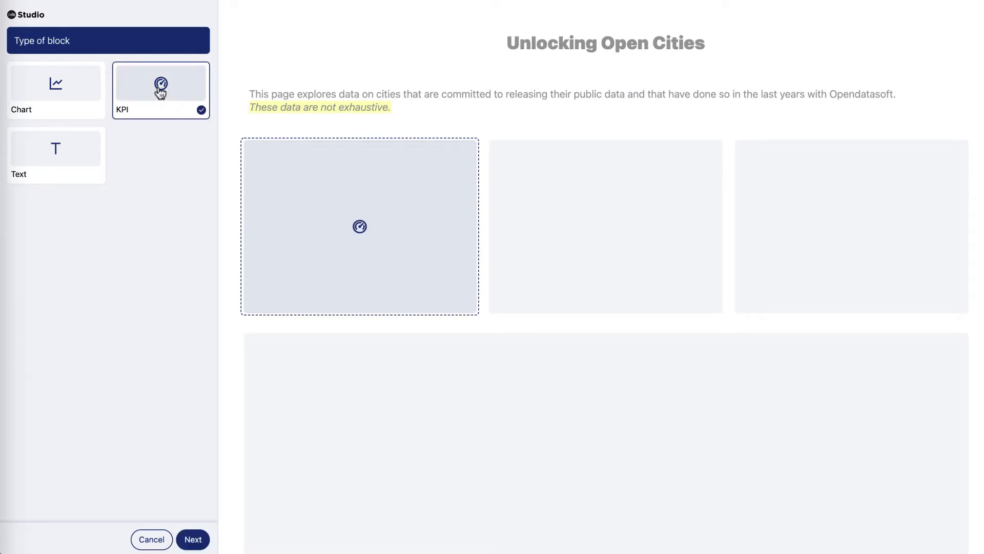
left_click(193, 539)
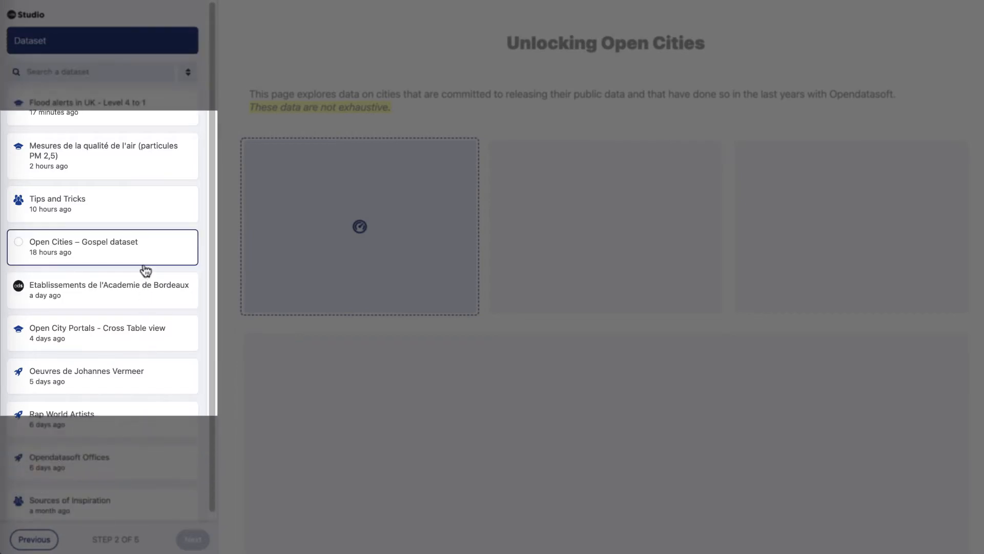
left_click(147, 261)
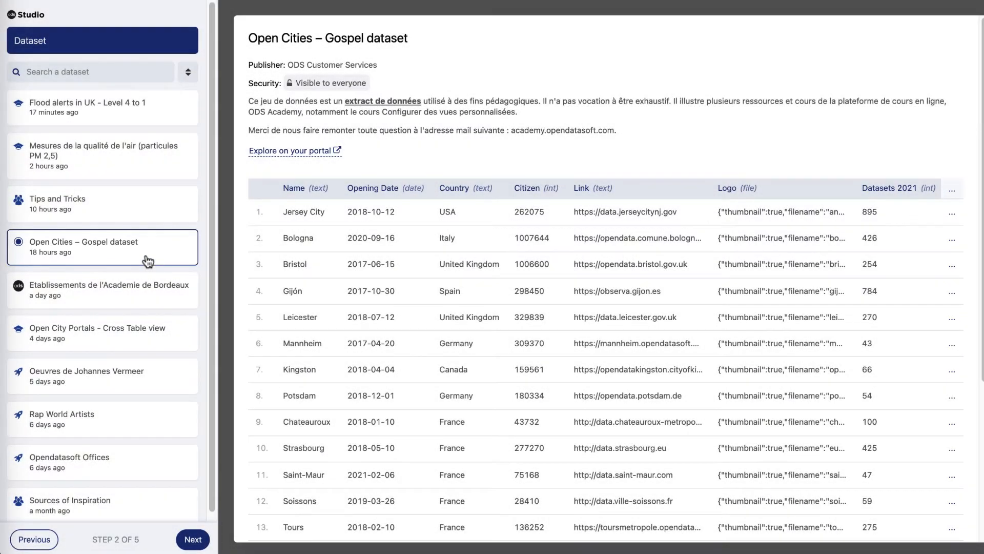
left_click(281, 161)
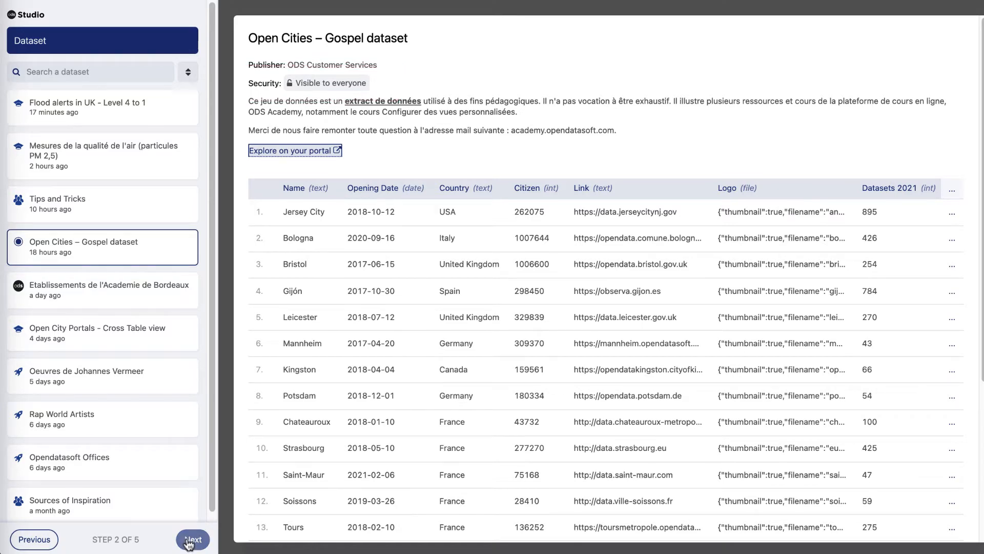
left_click(193, 539)
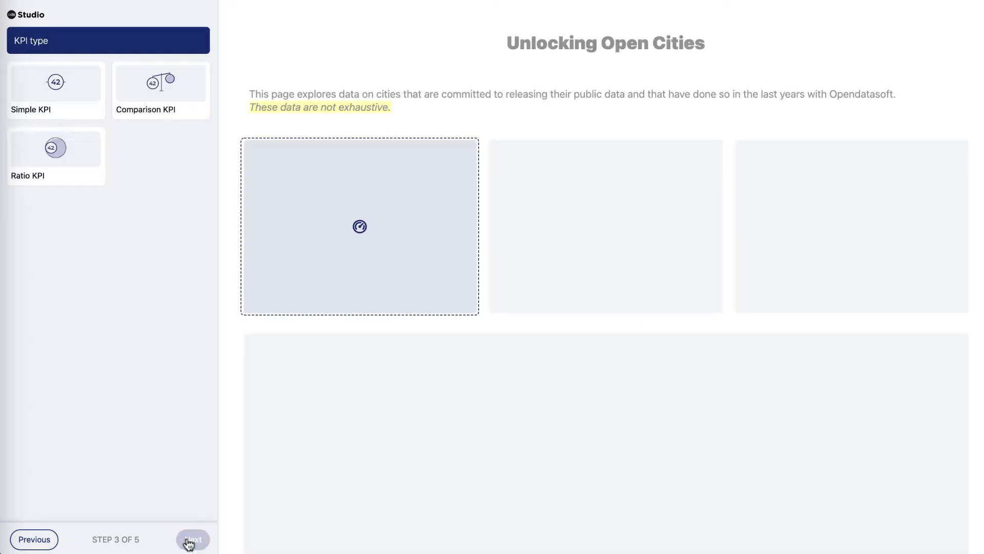
Step: Choose the Simple KPI type and have it calculate the Sum of the Datasets 2021 field
left_click(81, 114)
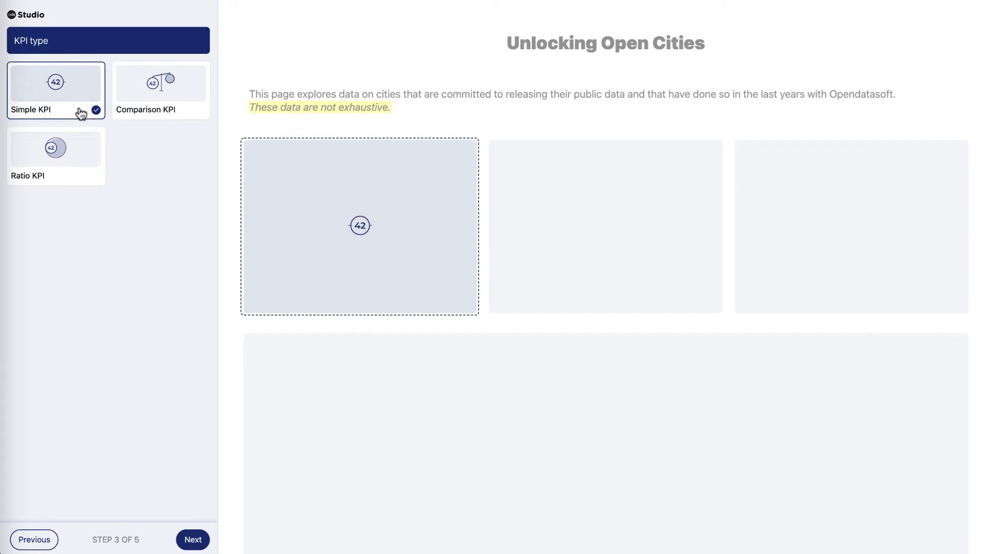
left_click(194, 539)
left_click(126, 122)
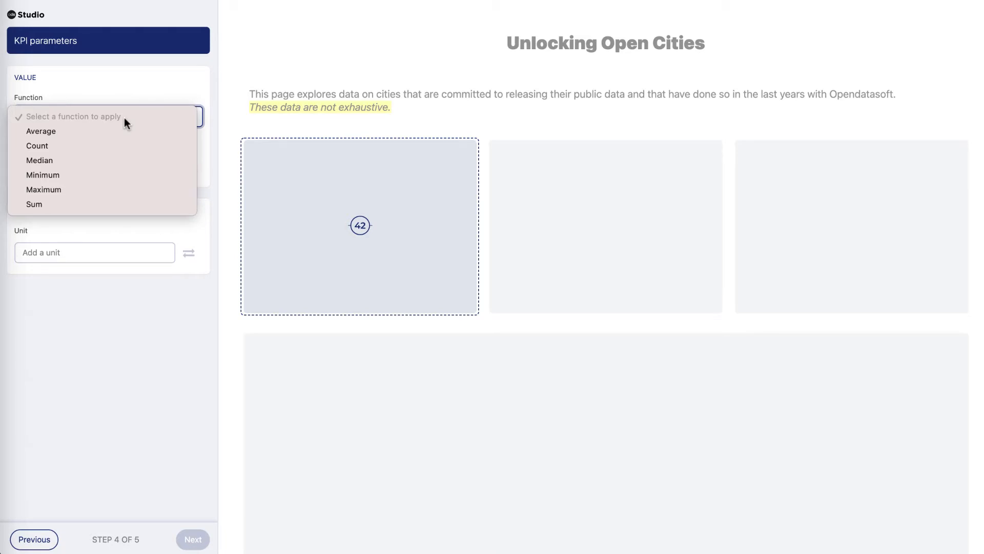
key("Down")
key("Return")
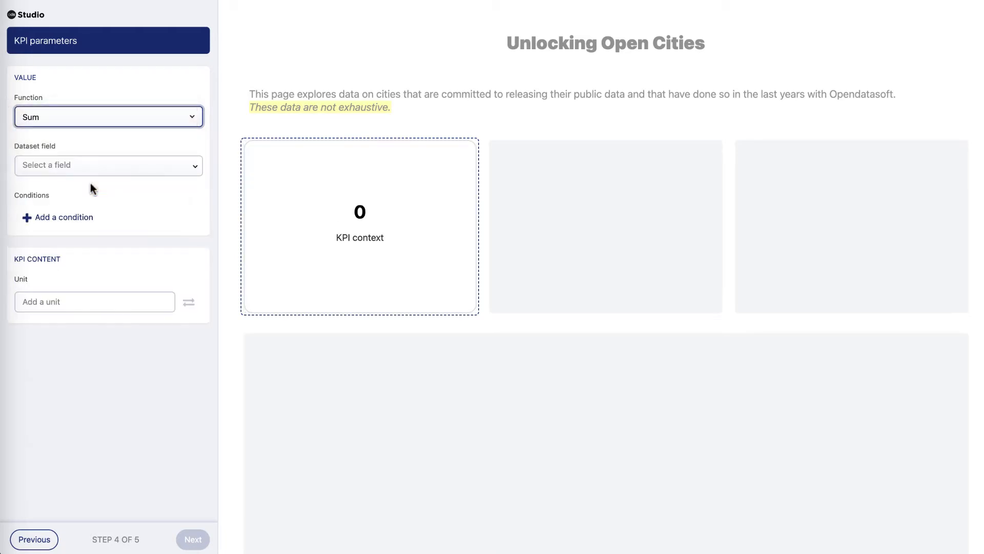
left_click(91, 171)
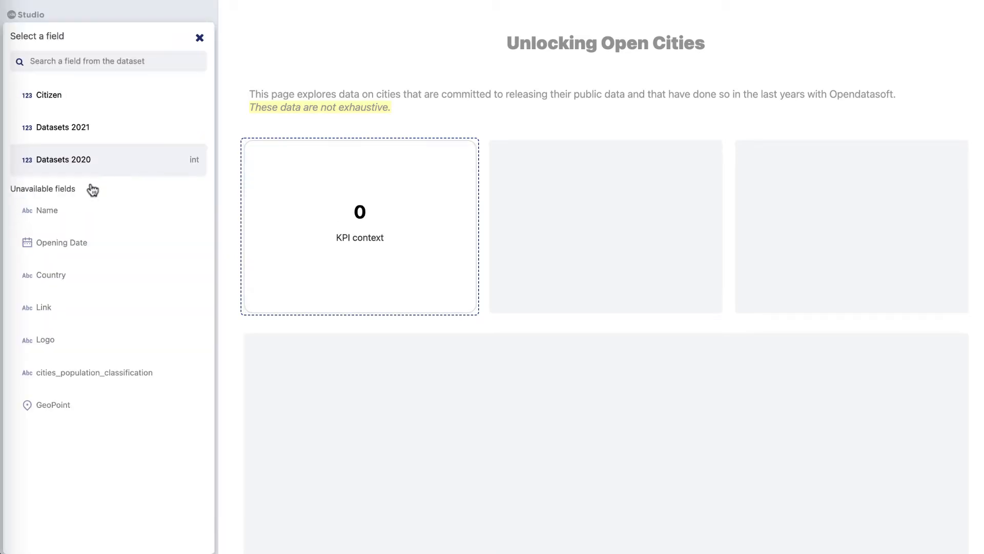
left_click(84, 130)
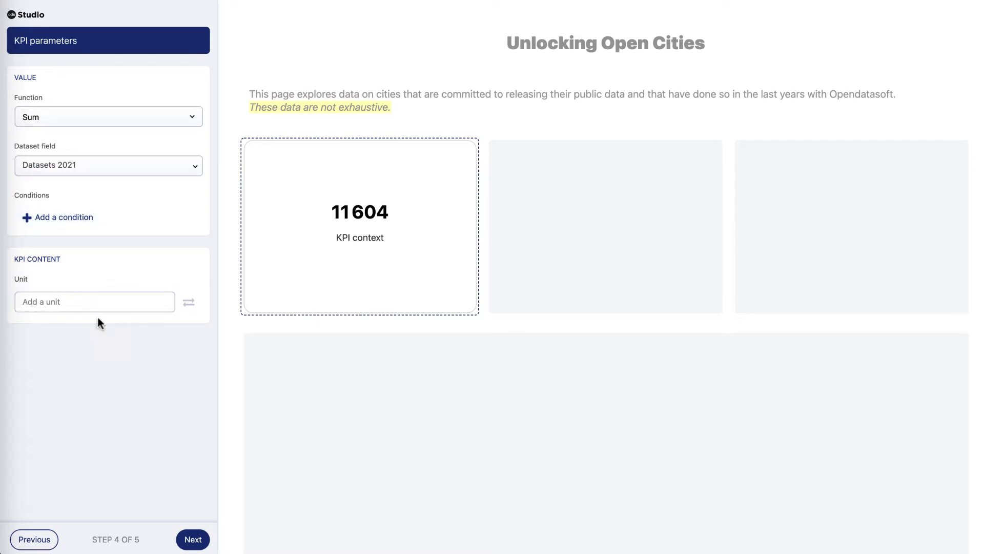
left_click(202, 535)
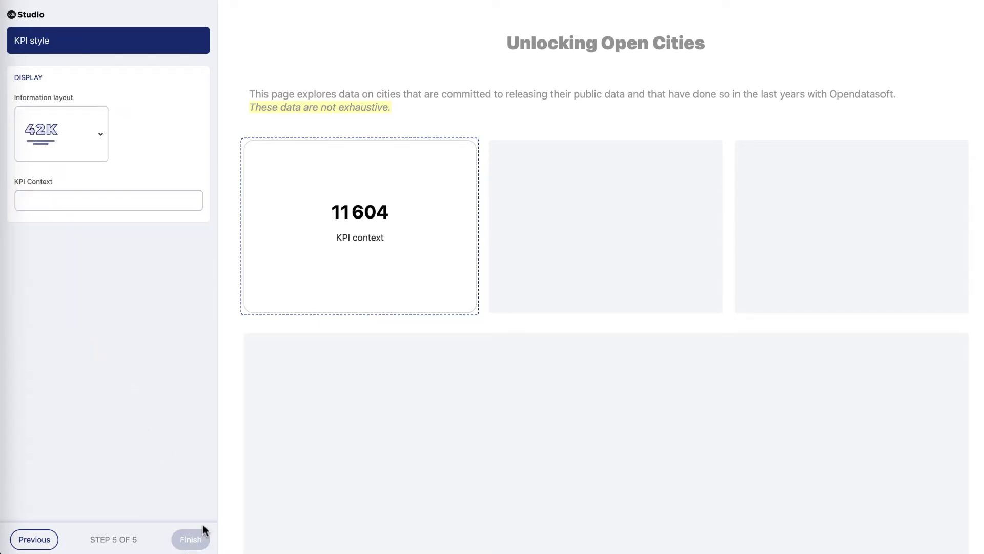
Step: Give the KPI the layout with a picture above the value, the context "datasets published in 2021", and open the backoffice image assets
left_click(99, 160)
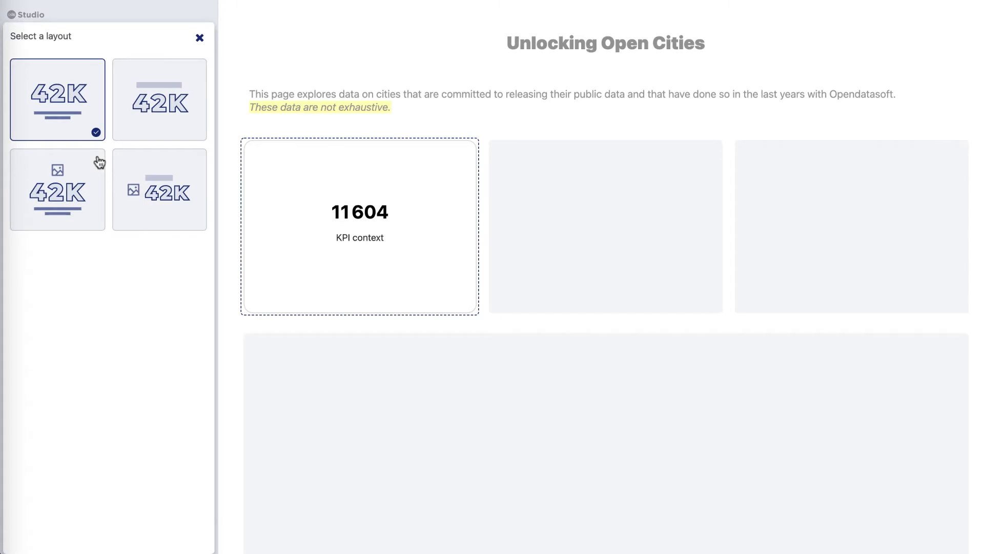
left_click(99, 161)
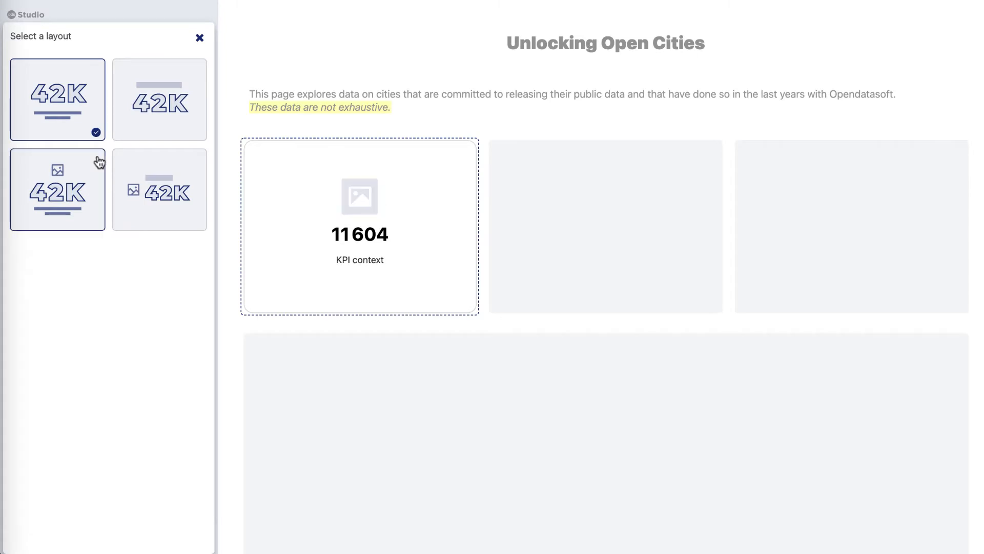
left_click(149, 293)
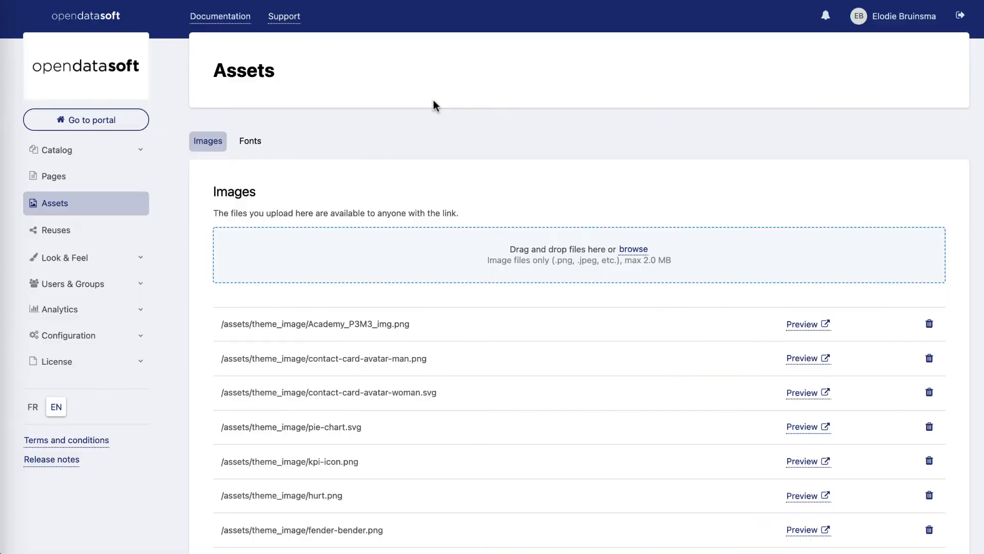
Step: Copy the path of the asset icons_traitement-donnees.png, use it as the KPI's image asset URL and save the block
scroll(432, 101, "down", 5)
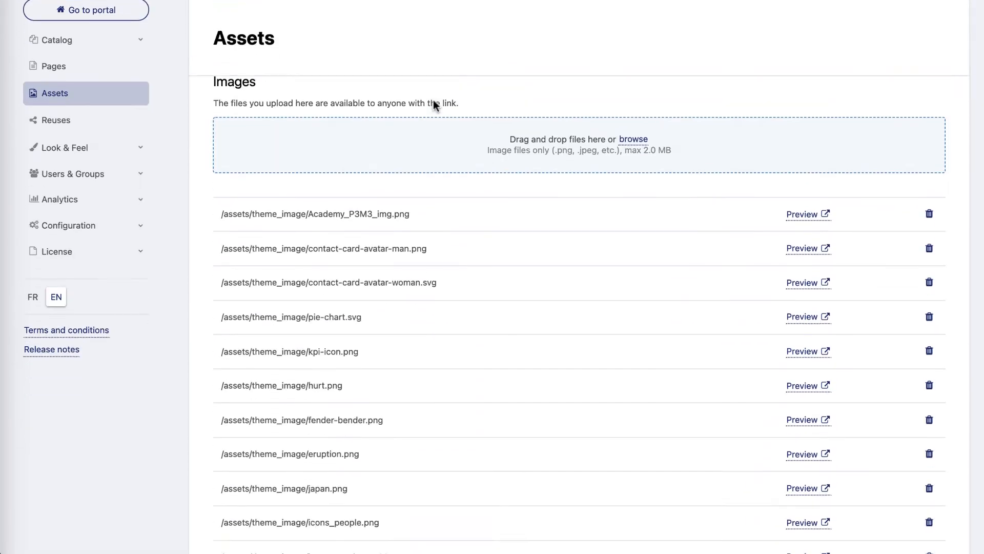
left_click_drag(432, 492, 216, 496)
key("ctrl+c")
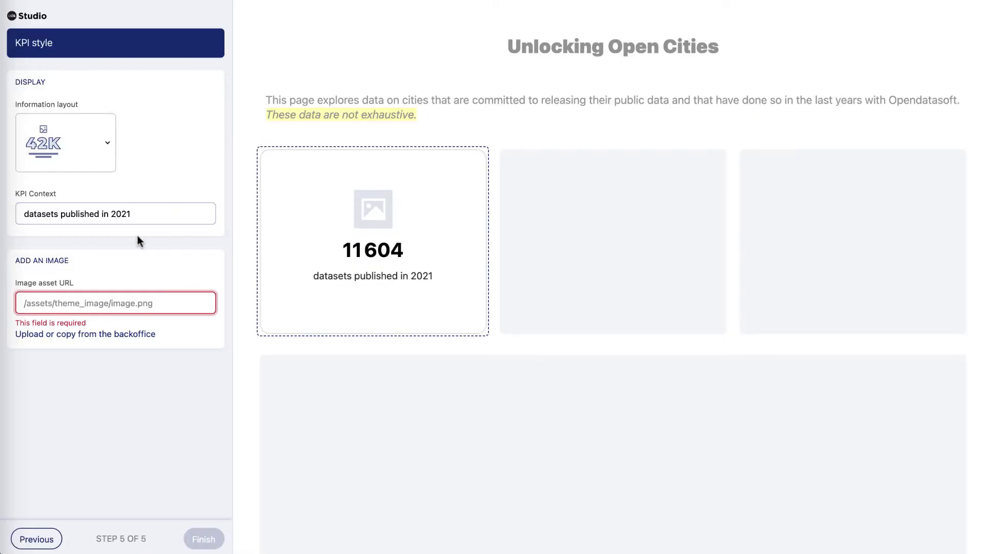
left_click(110, 297)
key("ctrl+v")
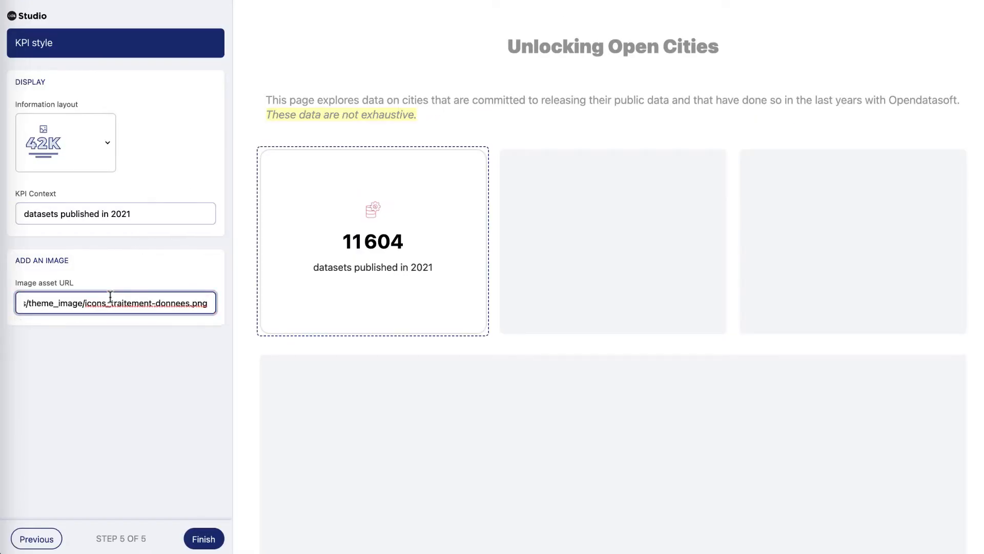
left_click(208, 537)
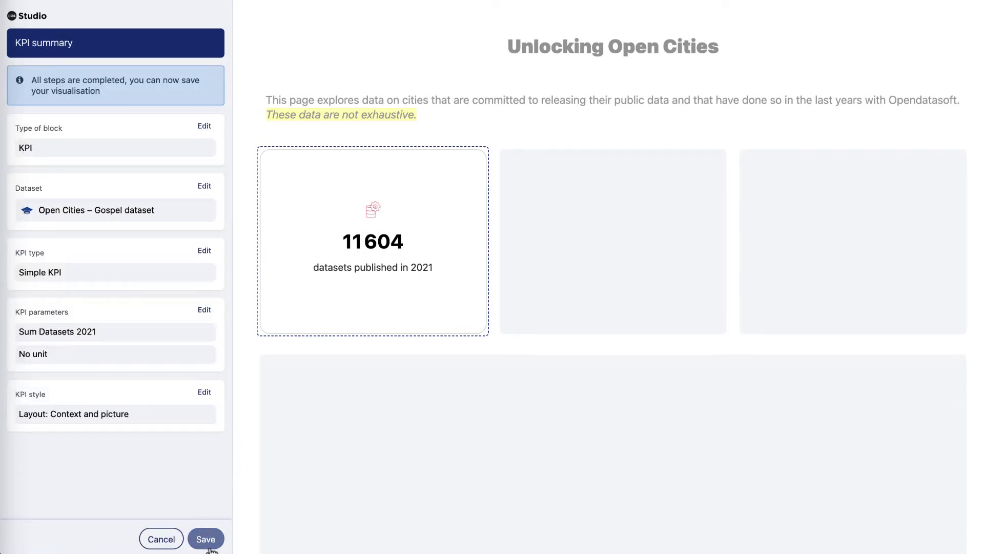
left_click(208, 546)
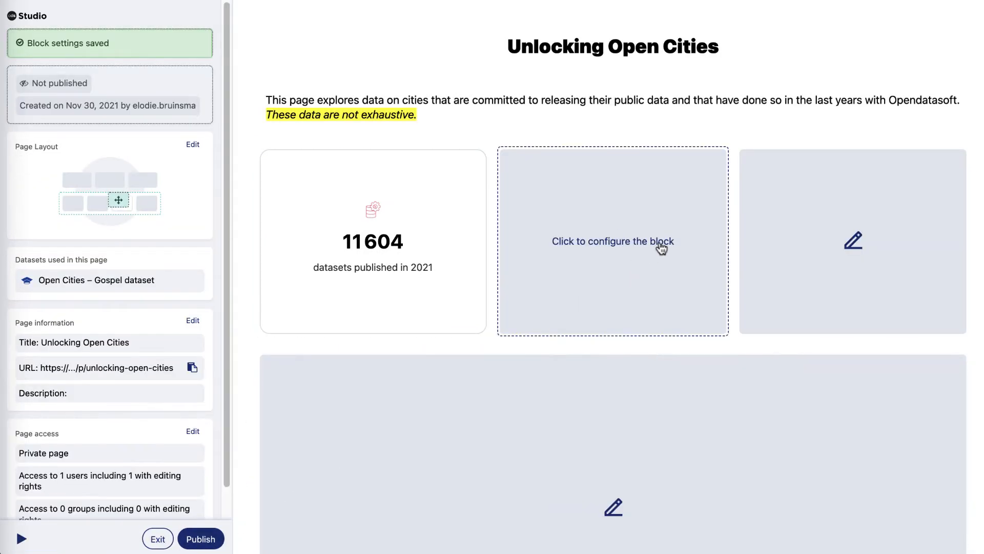
Step: Configure the middle block of the three-block section as a KPI based on the "Open Cities – Gospel dataset"
left_click(661, 248)
left_click(190, 122)
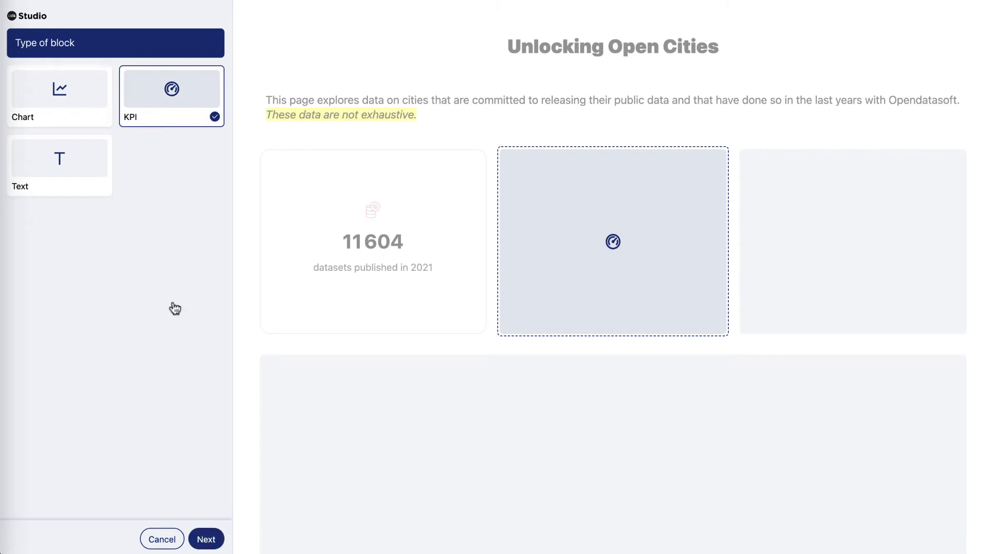
left_click(205, 538)
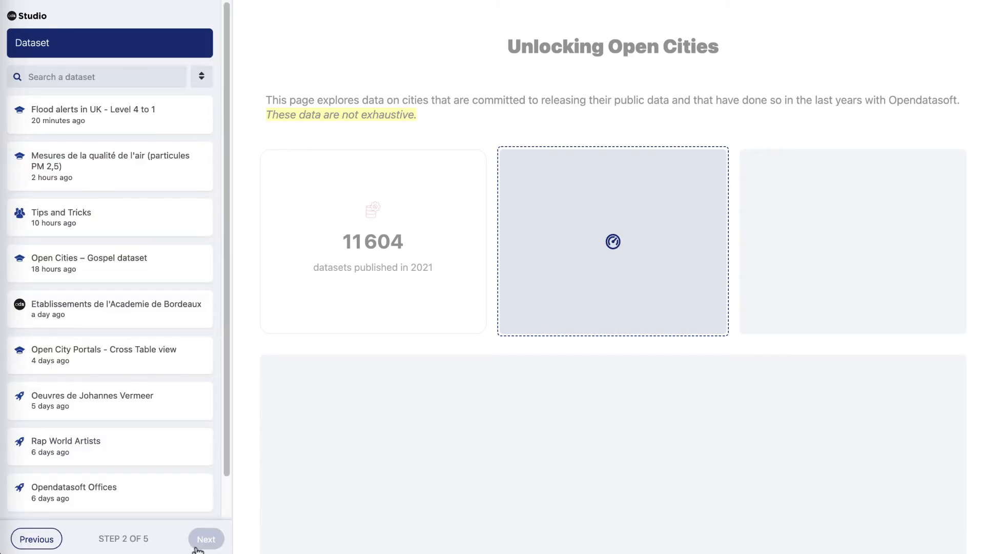
left_click(162, 258)
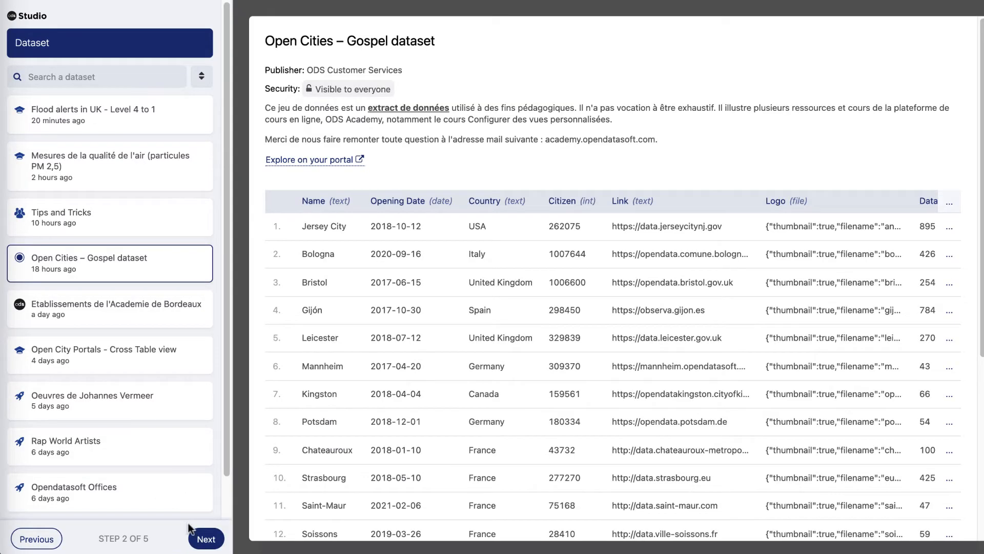
left_click(202, 539)
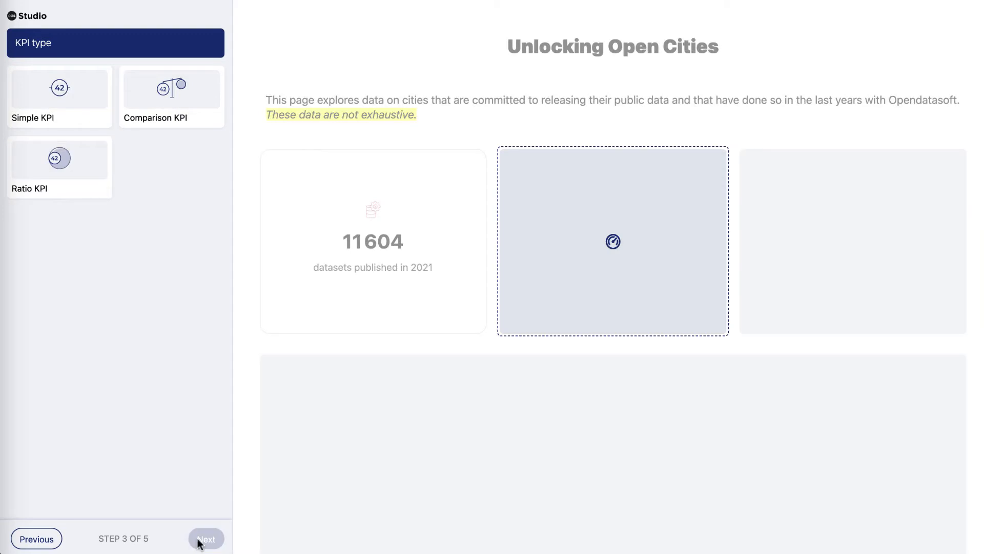
Step: Choose the Simple KPI type for the middle block and apply the Count function
left_click(60, 97)
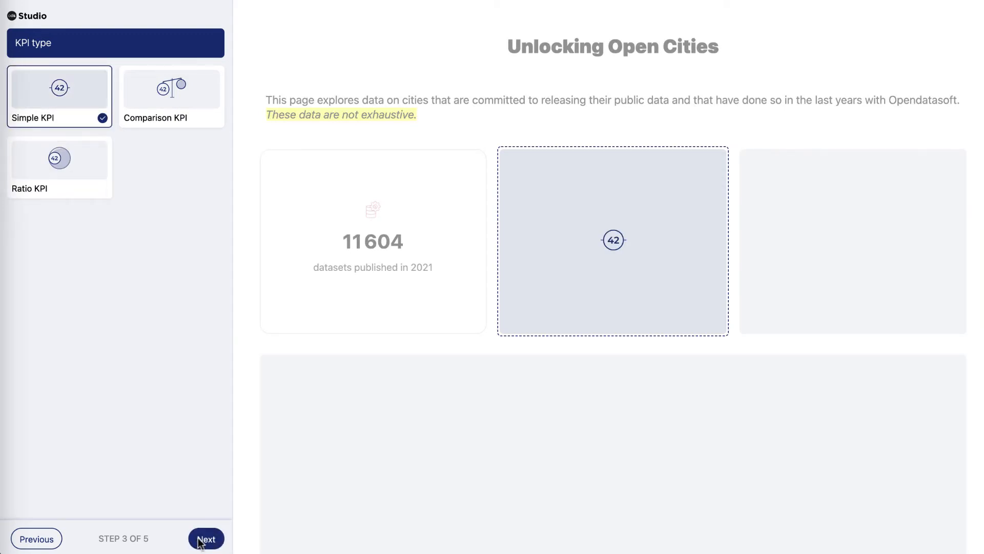
left_click(203, 539)
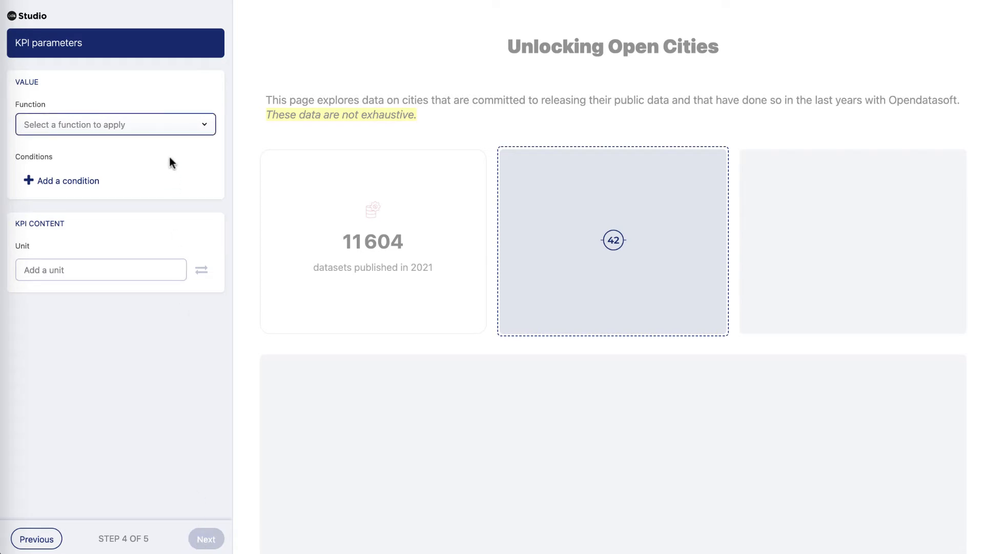
left_click(168, 126)
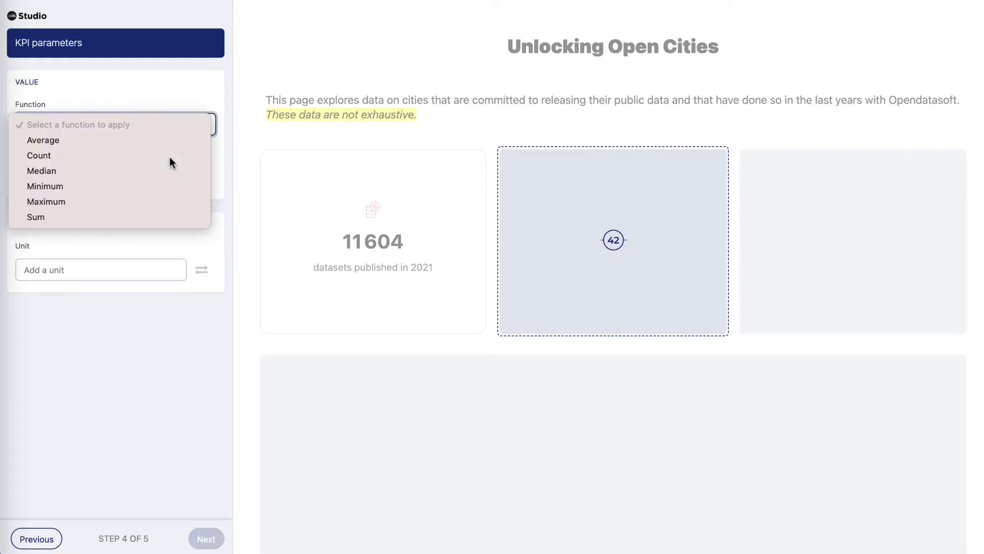
left_click(170, 156)
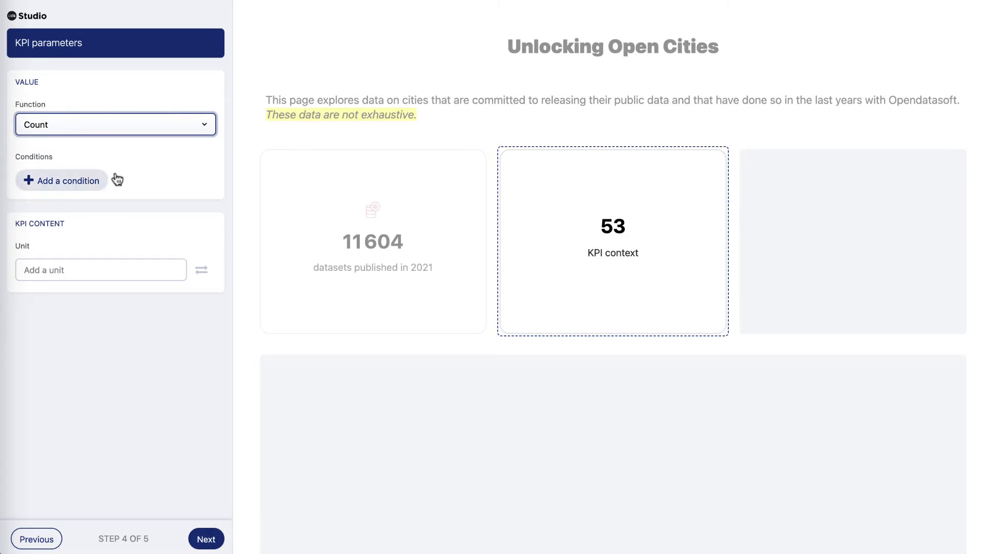
Step: Add a condition to the count requiring the Opening Date to be post or equal to 2019-01-01
left_click(87, 181)
left_click(87, 180)
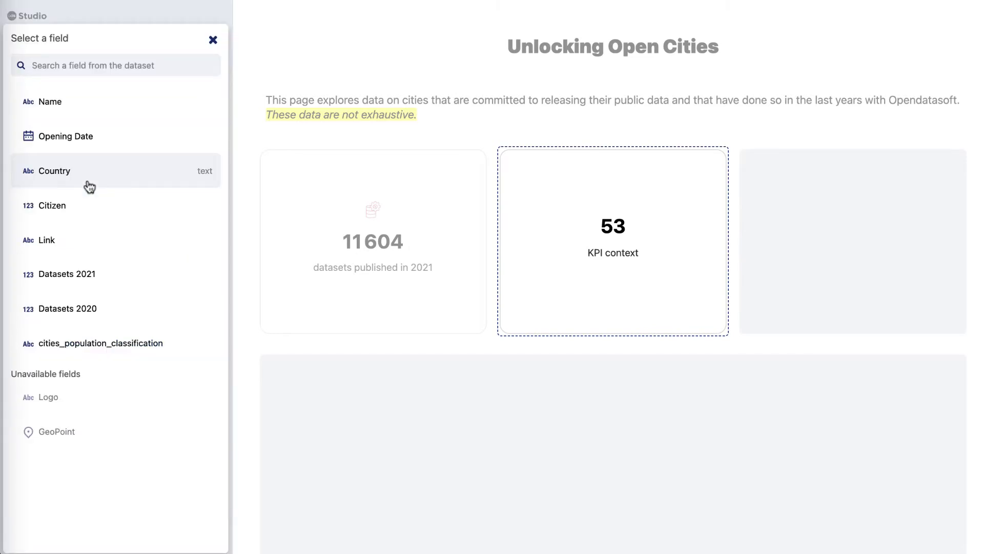
left_click(81, 136)
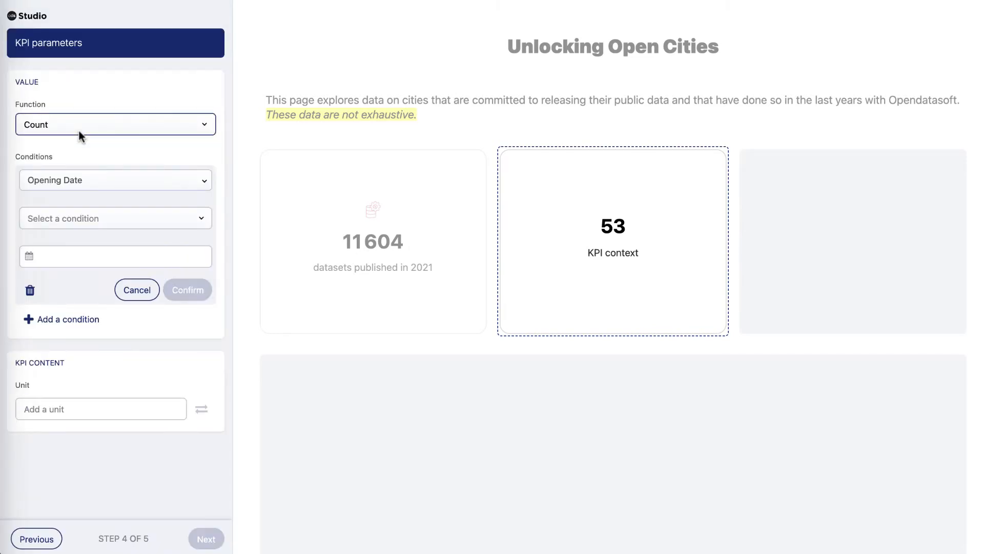
left_click(84, 210)
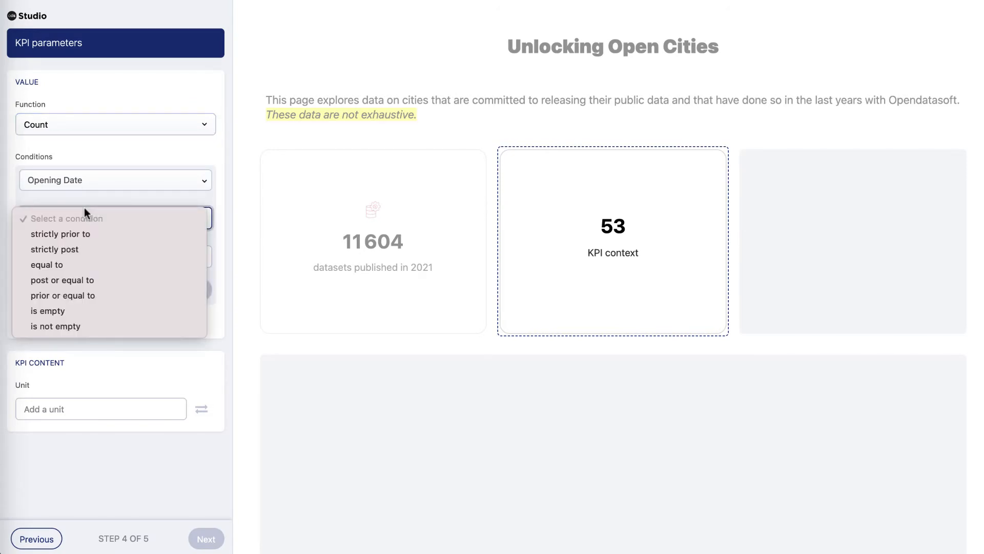
left_click(90, 280)
left_click(56, 257)
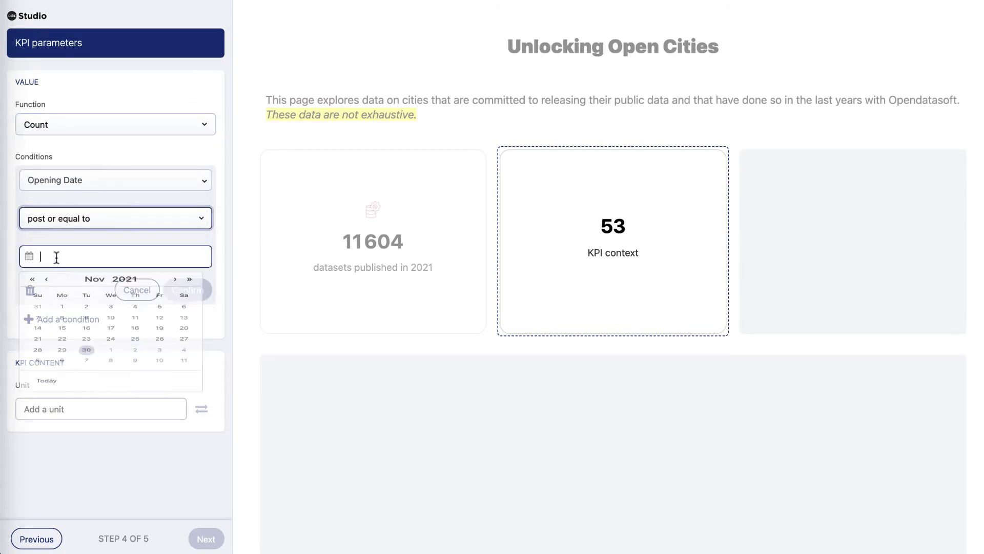
double_click(93, 285)
left_click(53, 317)
left_click(95, 286)
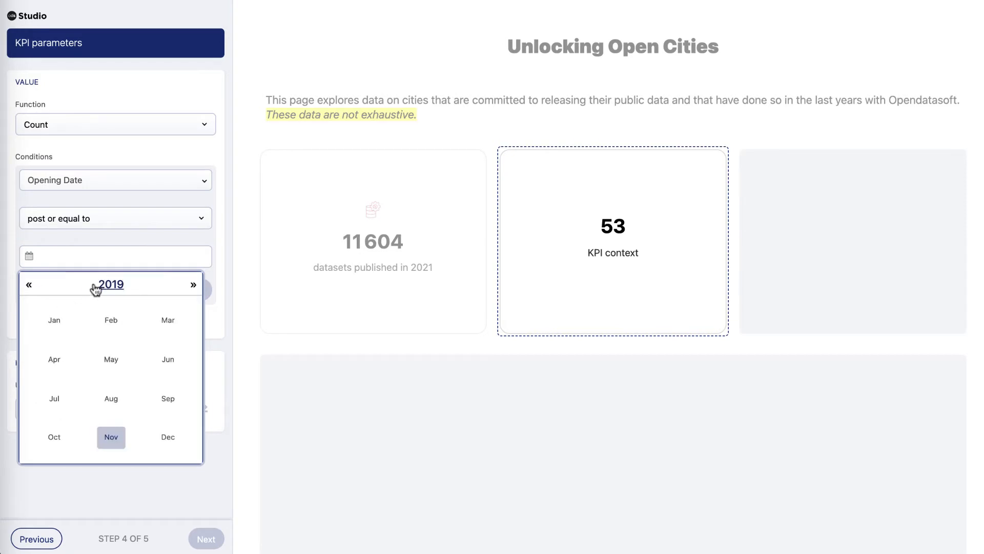
left_click(55, 319)
left_click(190, 290)
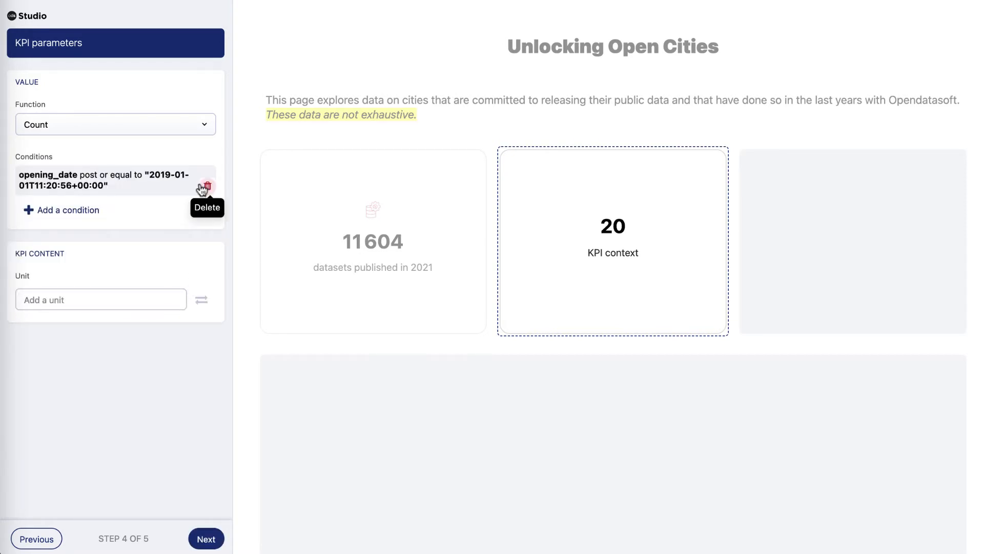
Step: Delete the Opening Date condition from the KPI parameters
left_click(207, 186)
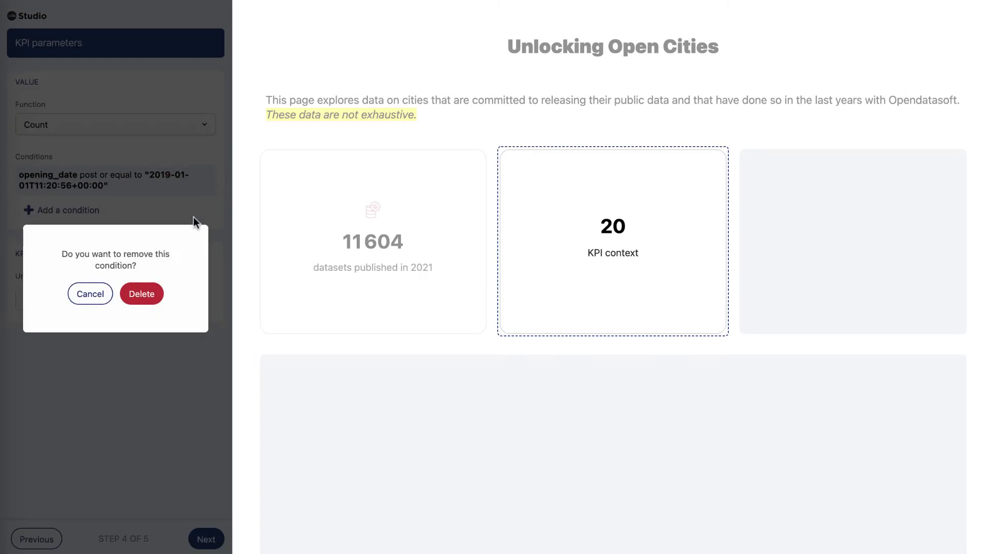
left_click(164, 294)
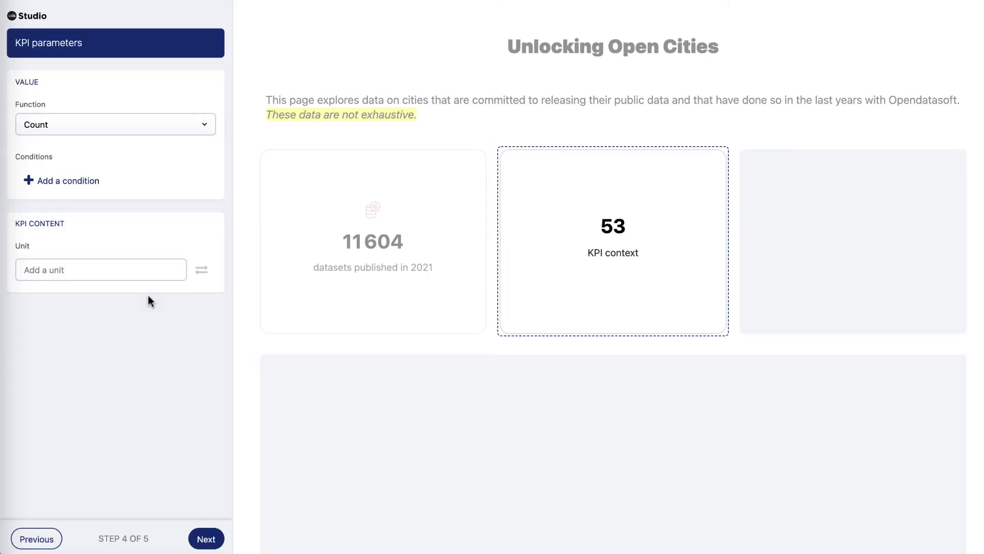
Step: Style the middle KPI with a picture above the value, context "city data portals" and image /assets/theme_image/icons-Raspberry-23.png, and save the block
left_click(207, 540)
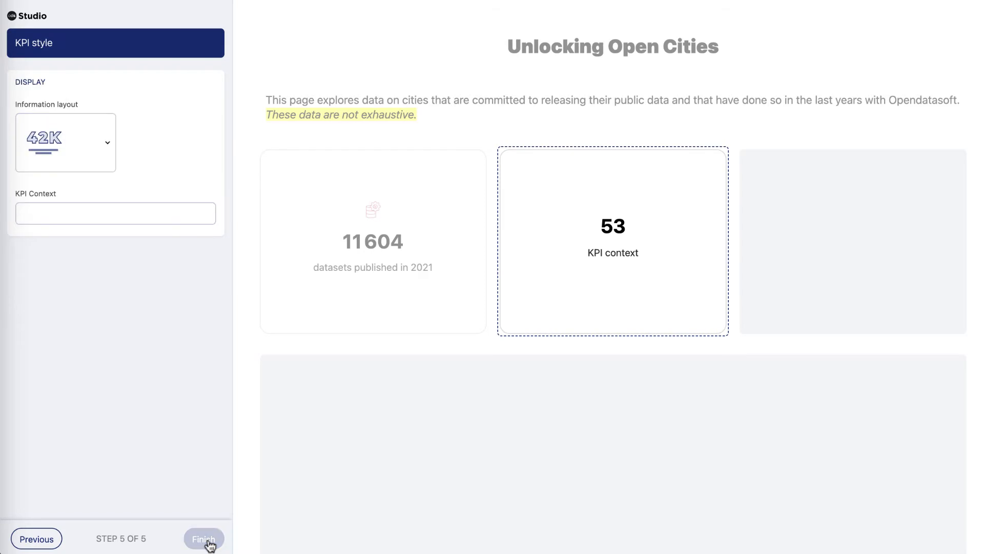
left_click(113, 150)
left_click(88, 192)
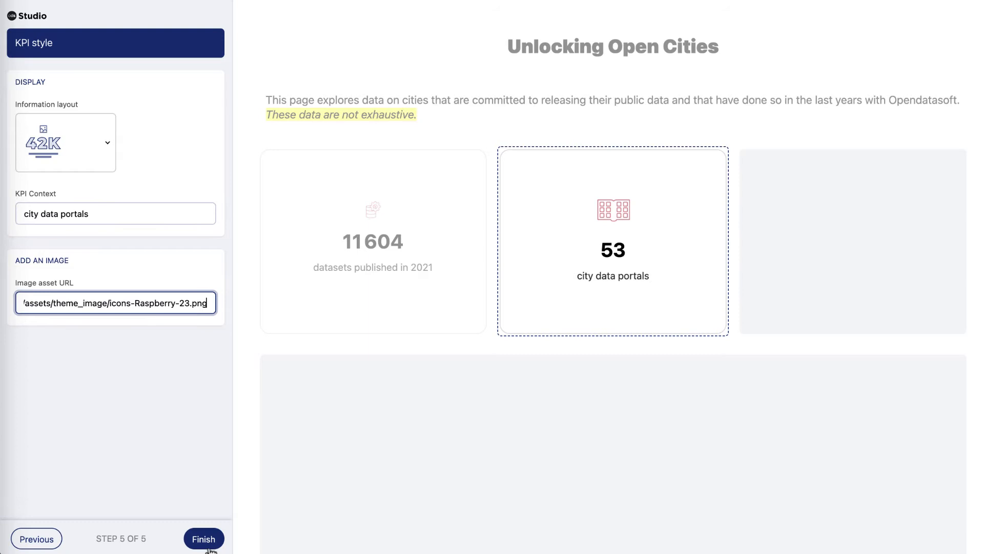
left_click(207, 544)
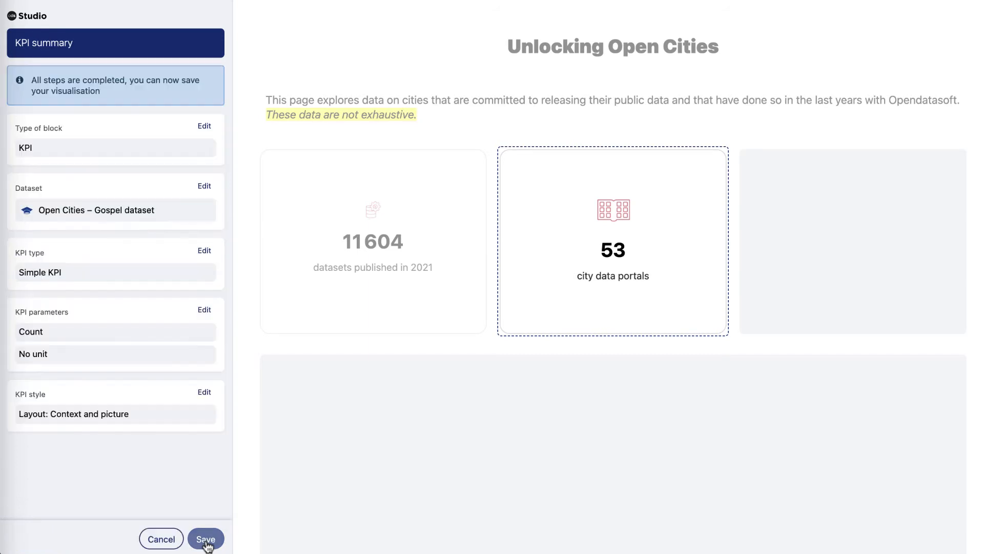
left_click(206, 539)
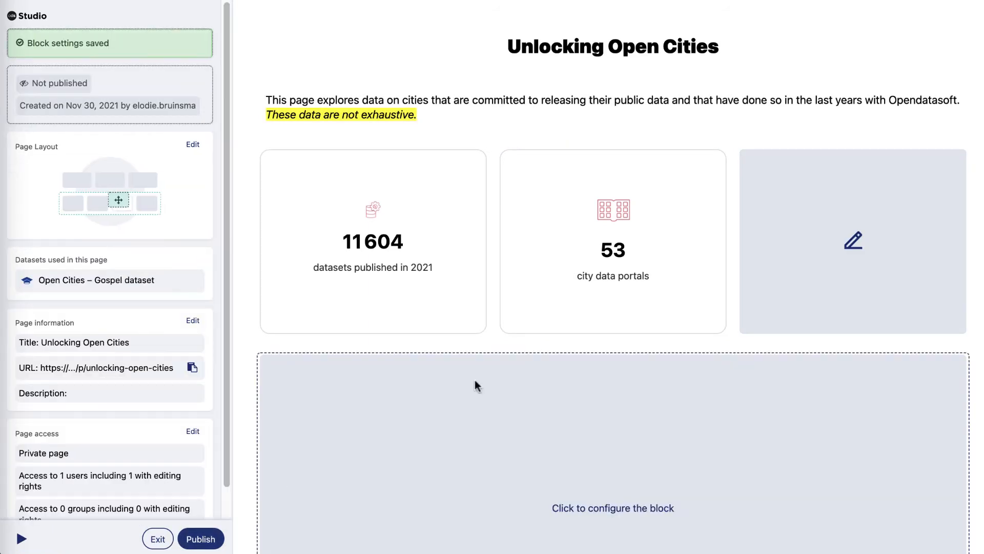
Step: Configure the third block of the three-block section as a KPI based on the "Open Cities – Gospel dataset"
left_click(857, 258)
left_click(154, 103)
left_click(205, 538)
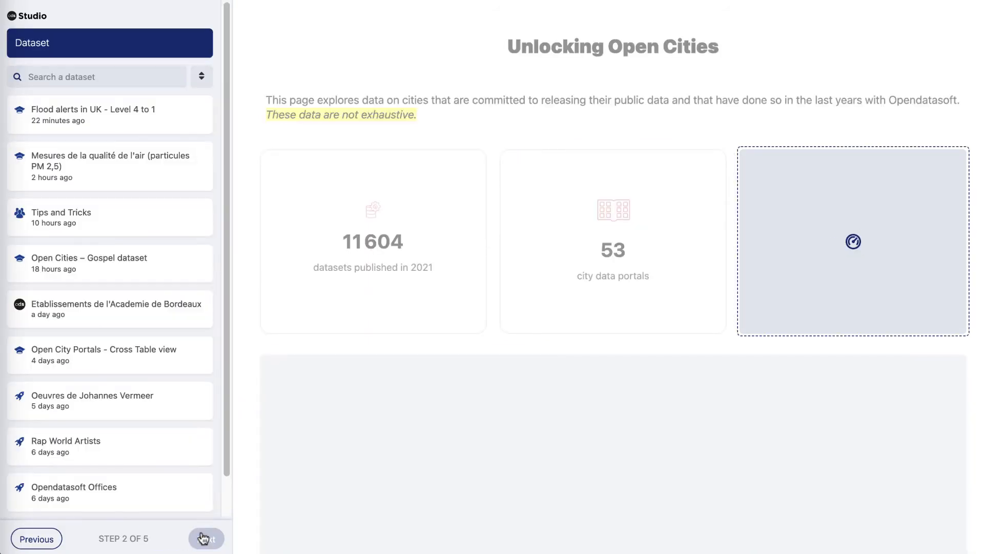
left_click(156, 263)
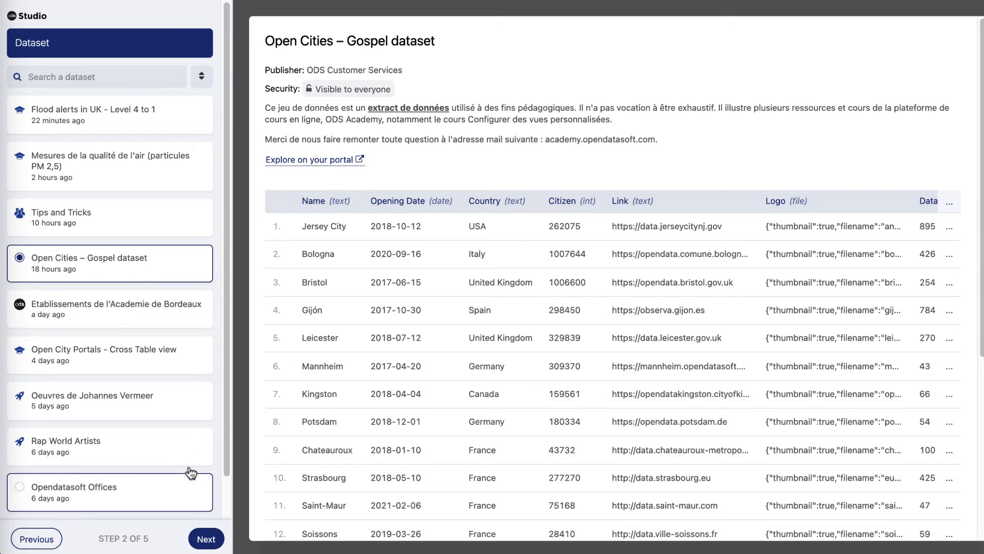
left_click(208, 538)
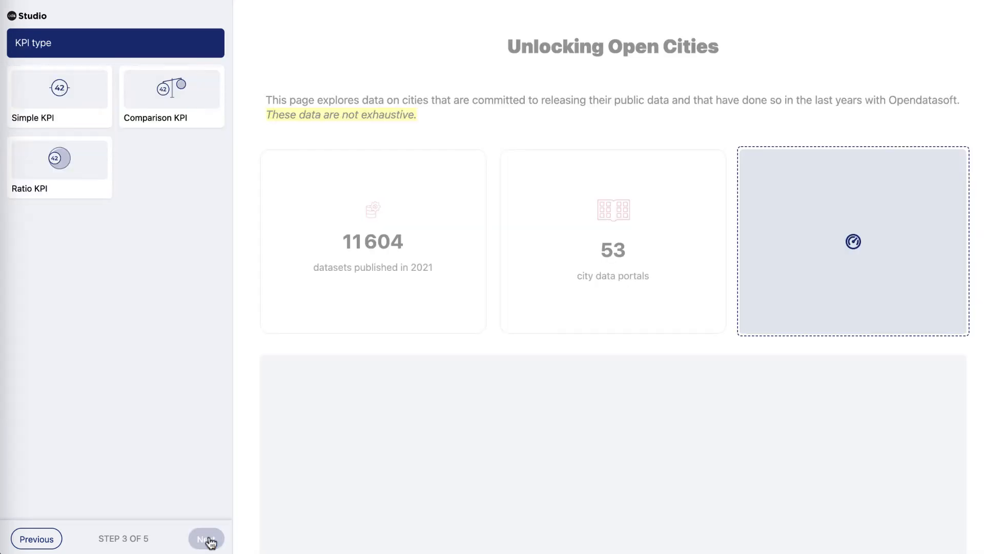
Step: Choose the Simple KPI type for the third block and have it calculate the Sum of the Citizen field
left_click(95, 119)
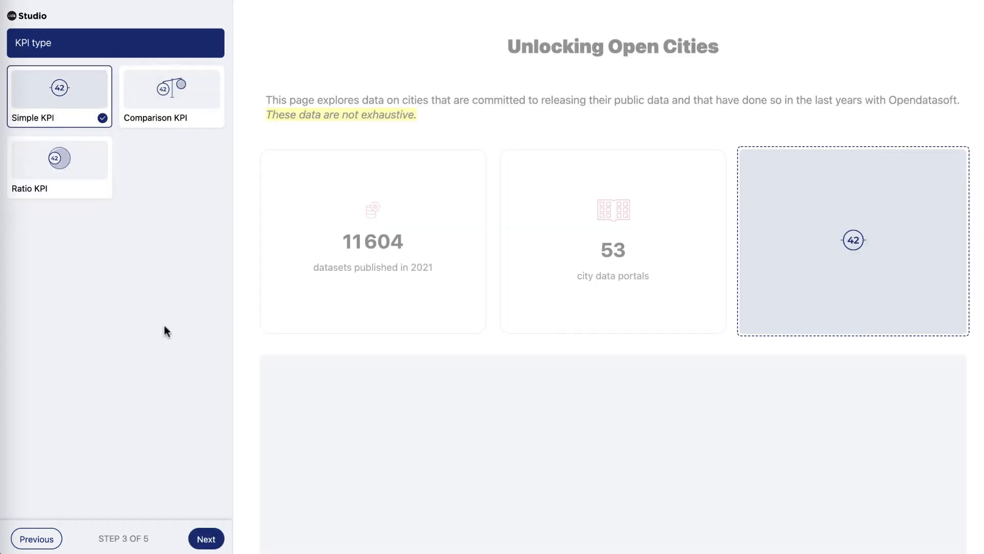
left_click(208, 538)
left_click(183, 123)
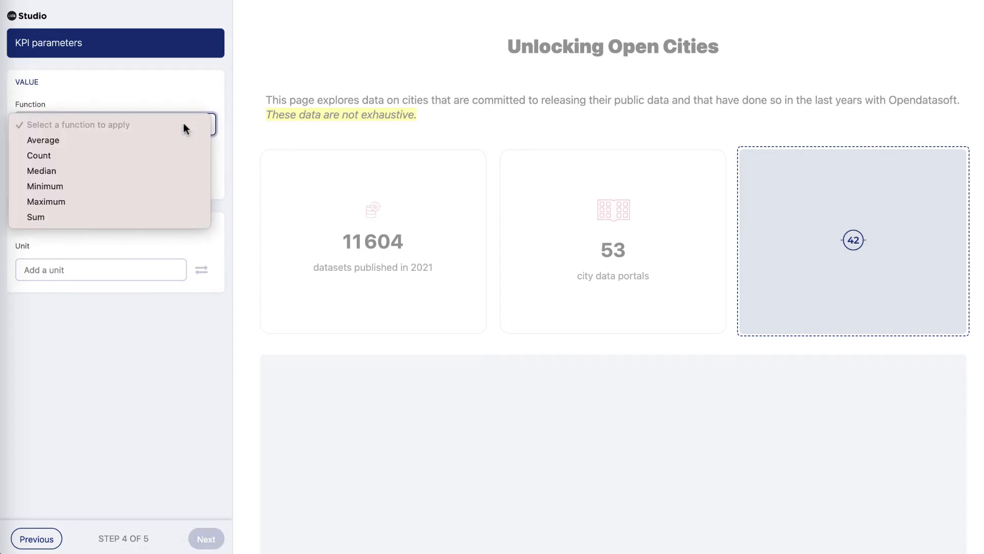
left_click(150, 216)
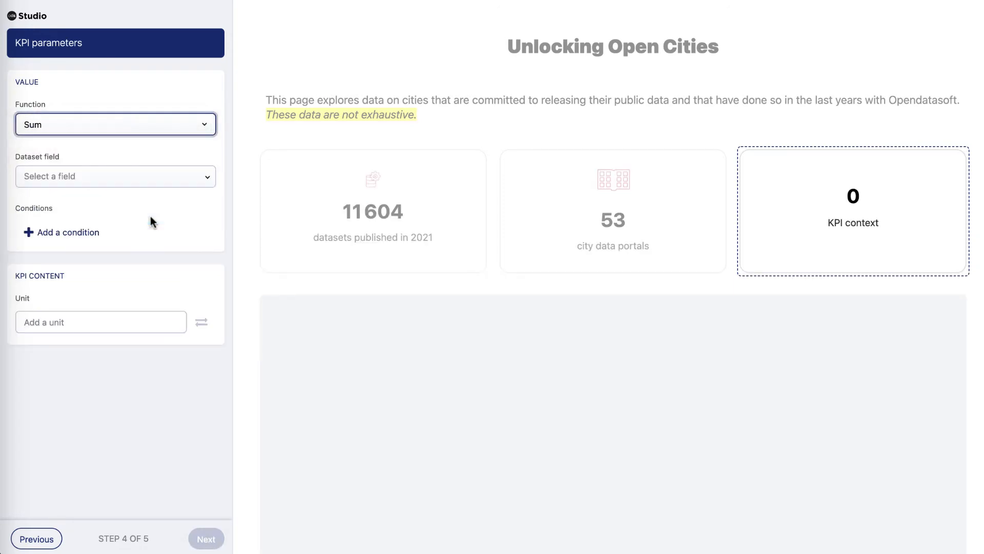
left_click(140, 177)
left_click(127, 105)
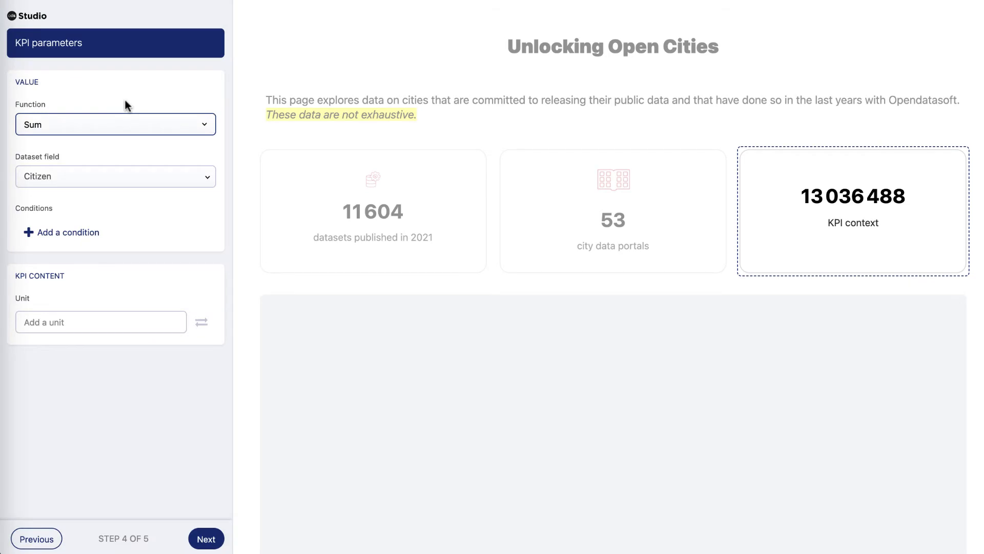
Step: Style the third KPI with a picture above the value, context "citizens involved in open data" and image /assets/theme_image/icons_people.png, and save the block
left_click(205, 539)
left_click(110, 149)
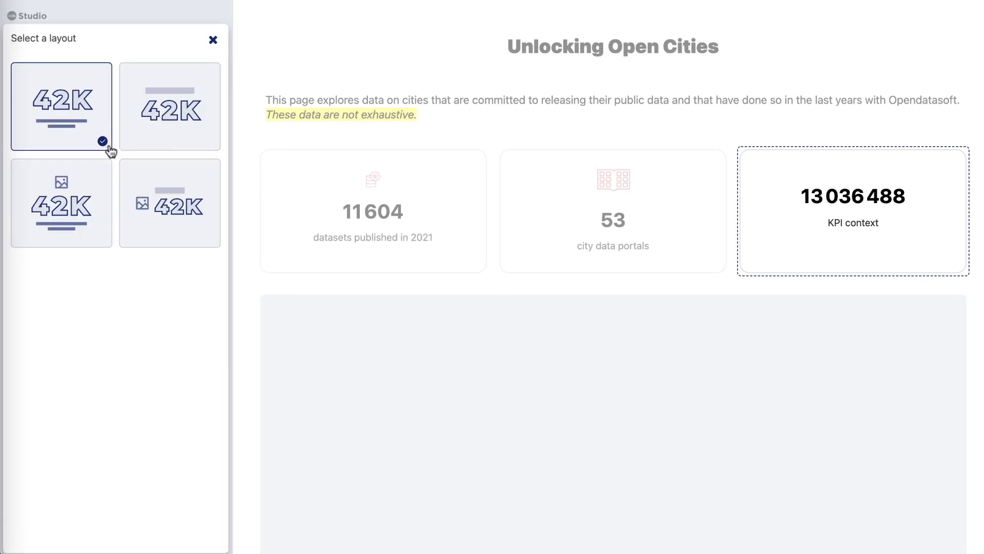
left_click(96, 192)
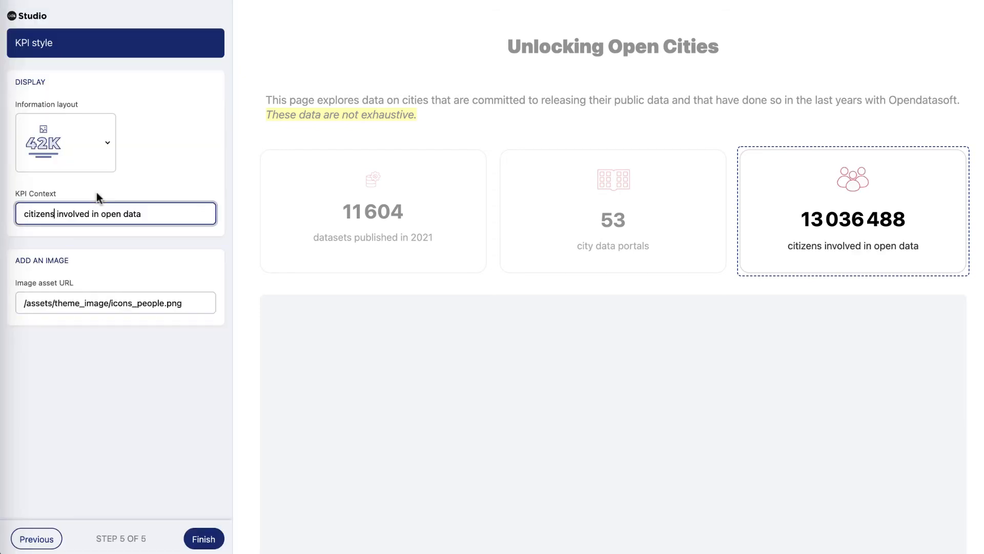
left_click(185, 540)
left_click(205, 539)
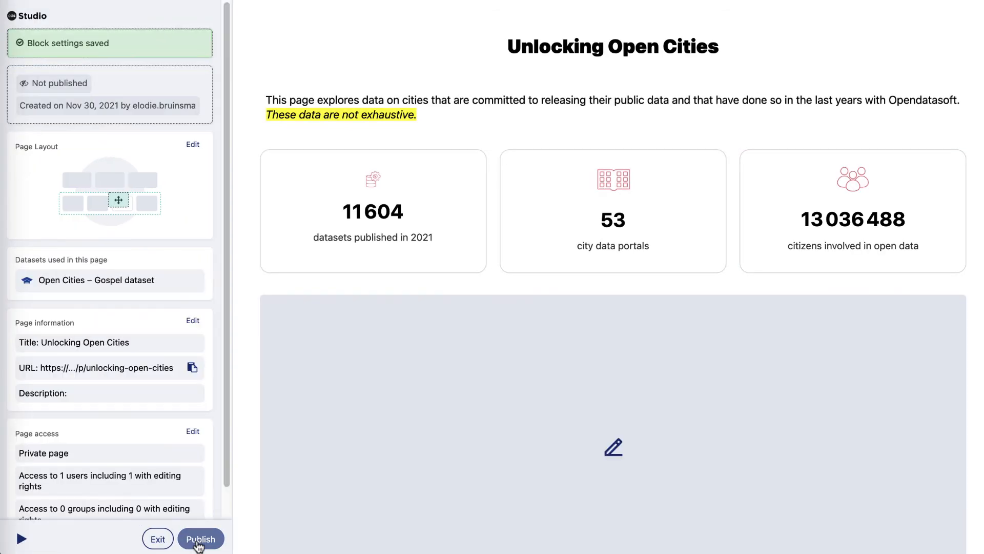
Step: Configure the empty block below the KPIs as a Chart based on the "Open Cities – Gospel dataset"
scroll(640, 358, "down", 3)
left_click(639, 379)
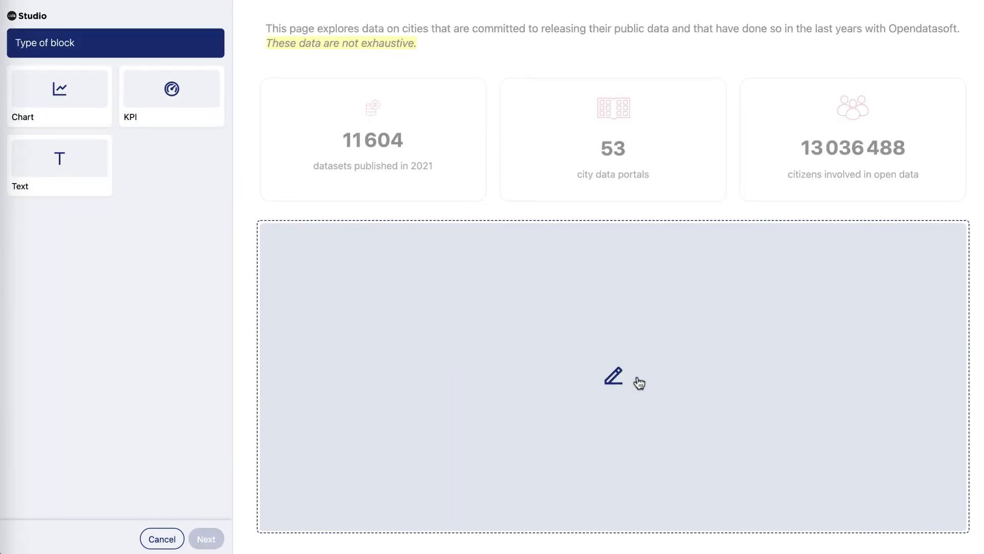
left_click(66, 104)
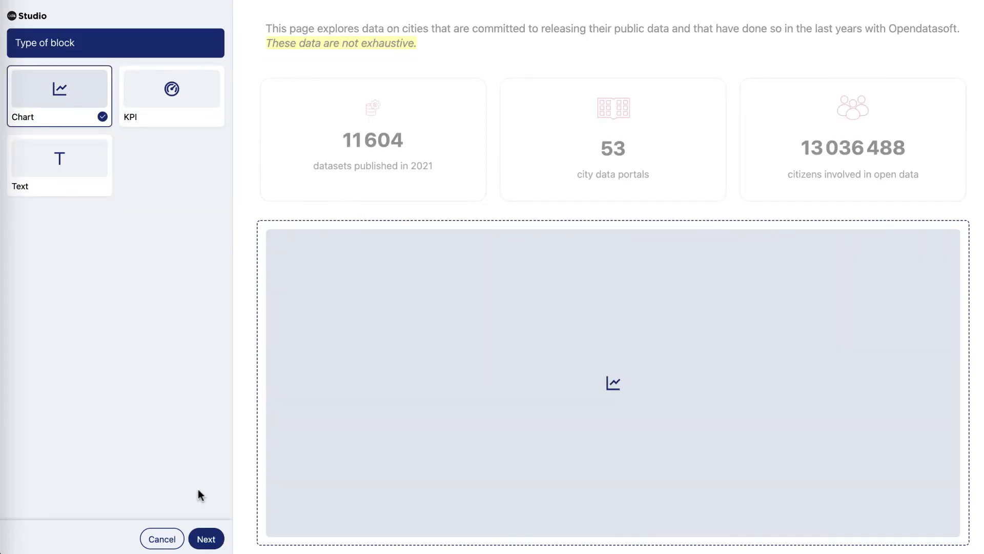
left_click(212, 539)
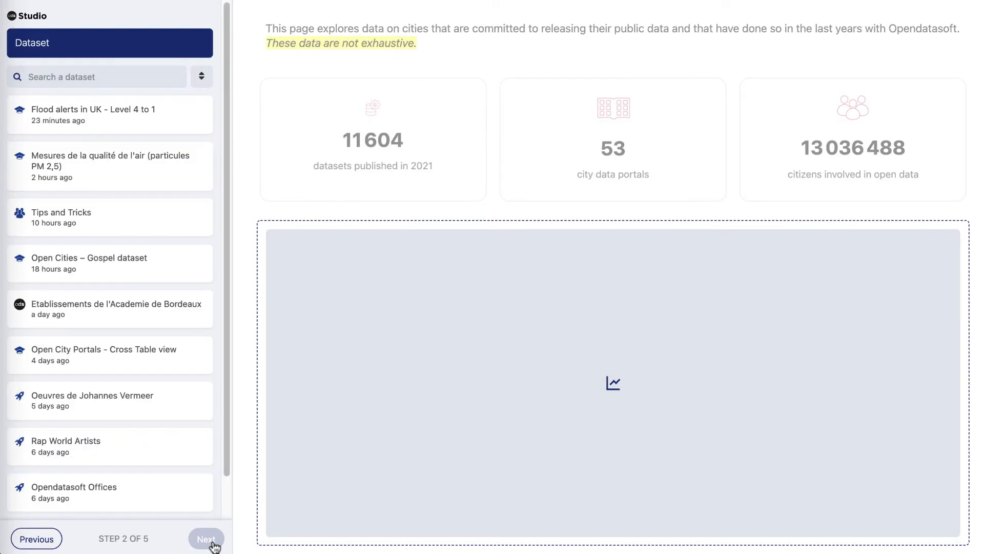
left_click(184, 277)
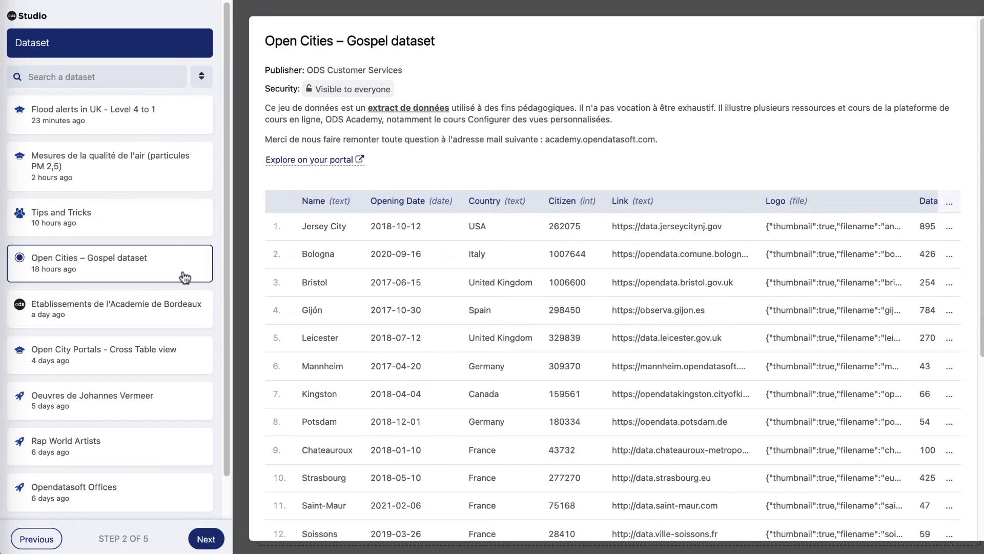
scroll(379, 421, "down", 2)
left_click(207, 537)
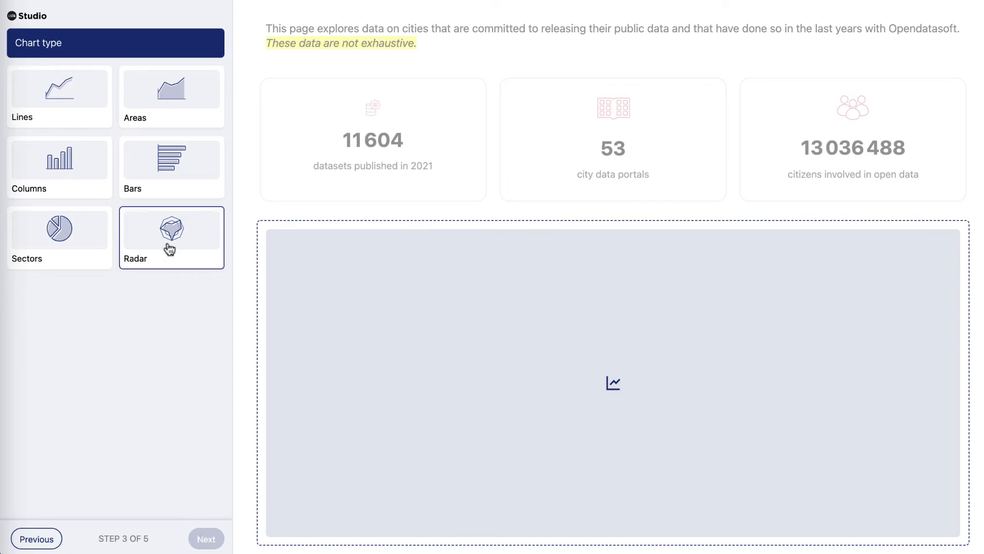
Step: Choose the Lines chart type and put Opening Date on the horizontal axis with a Year time scale
left_click(99, 107)
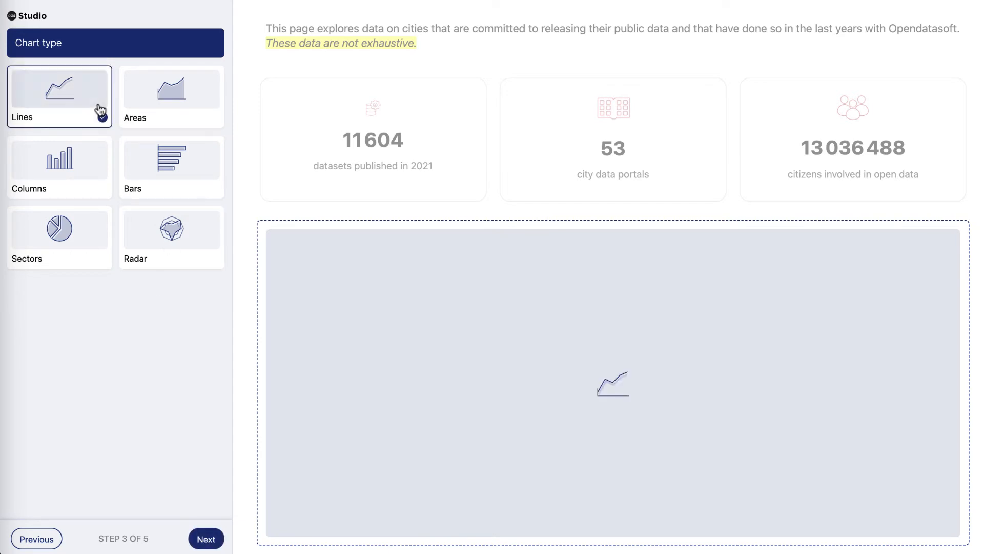
left_click(208, 539)
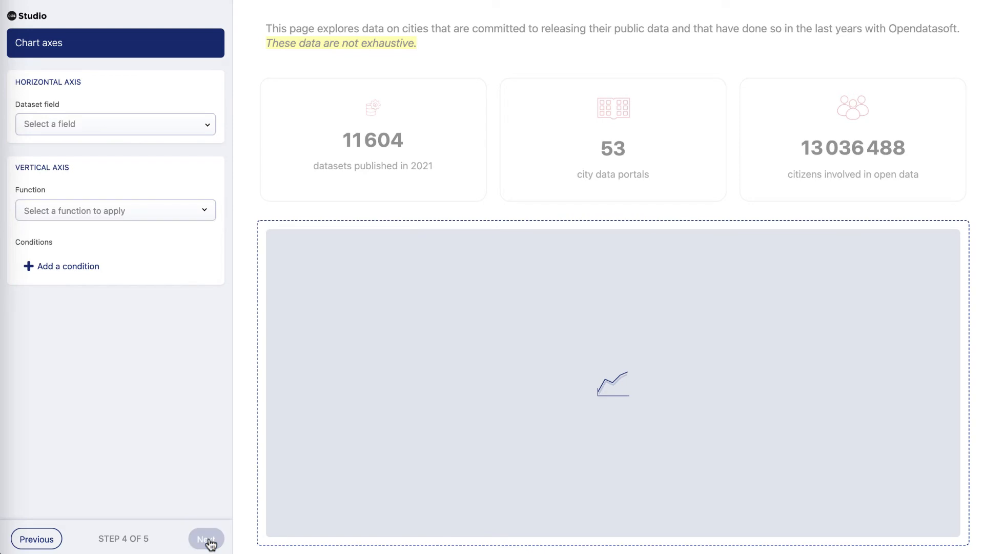
left_click(183, 134)
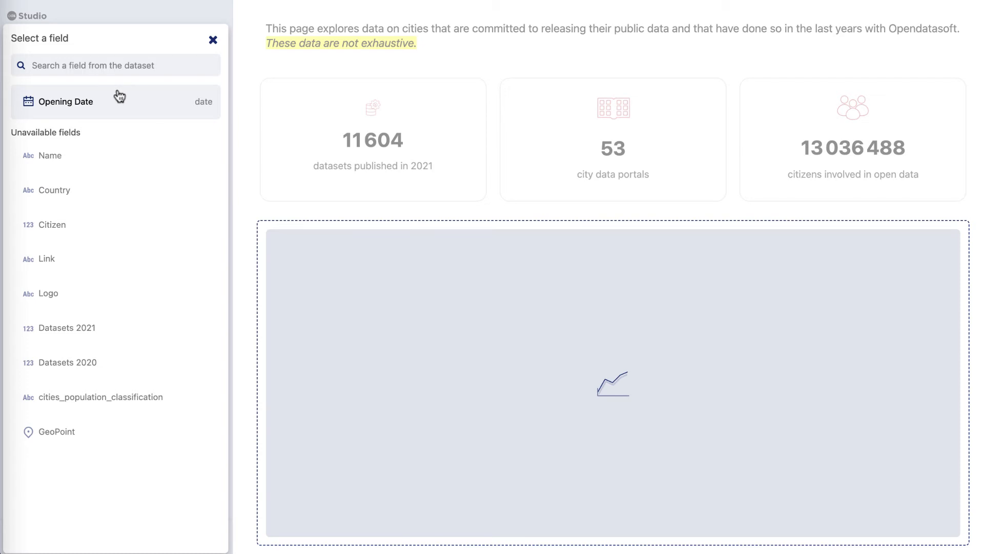
left_click(68, 105)
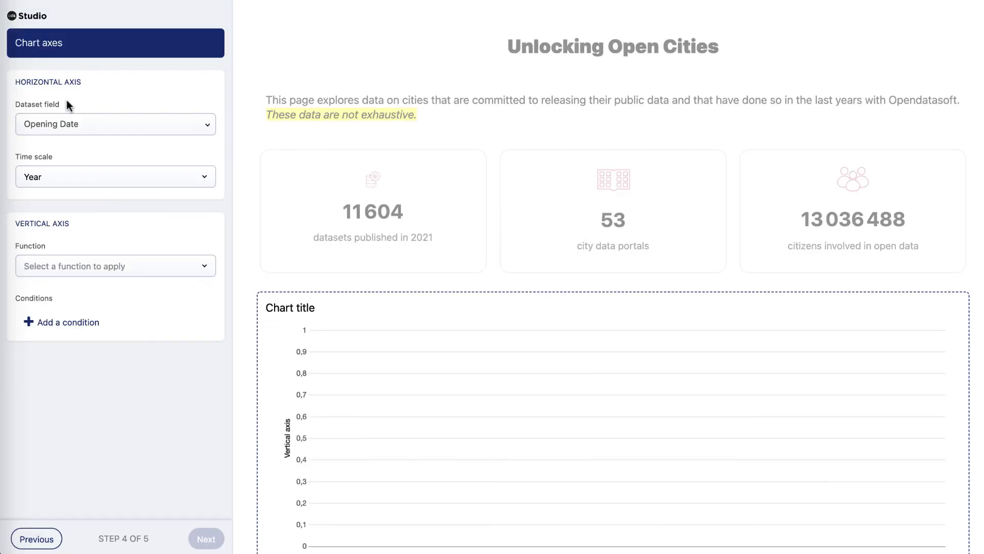
left_click(65, 179)
left_click(64, 179)
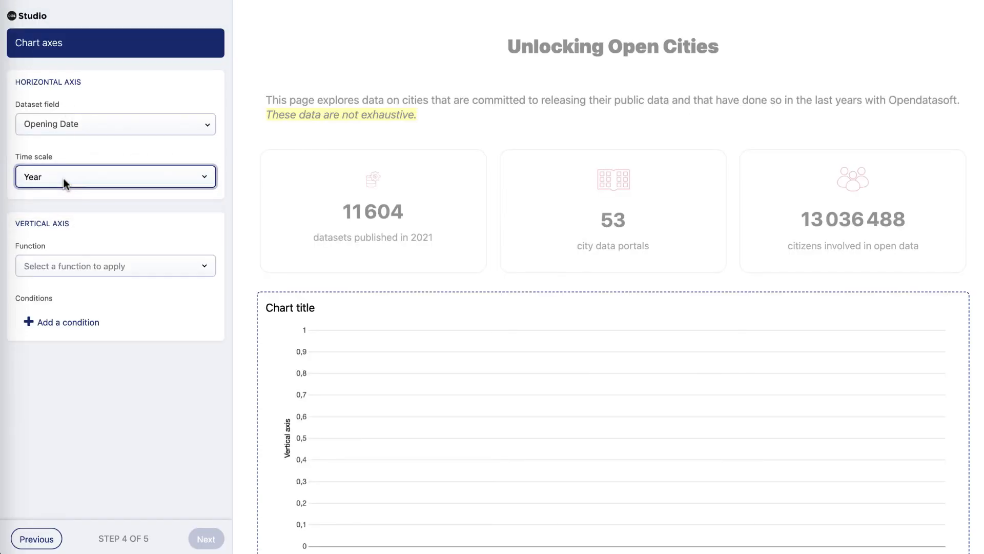
Step: Set the line chart's vertical axis to Count, title it "City portals - Opening dates" with title and data labels, and save the block
left_click(69, 267)
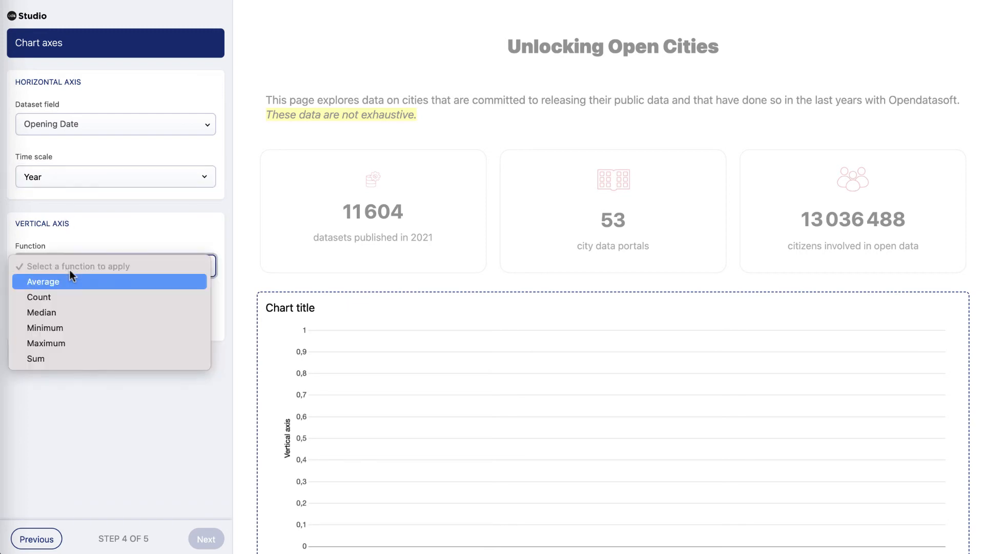
left_click(70, 299)
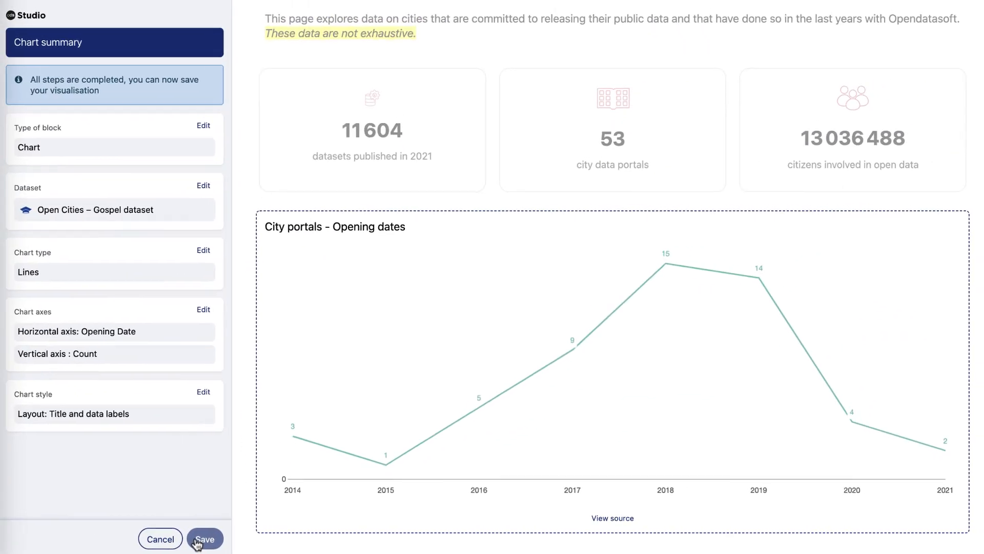
left_click(204, 538)
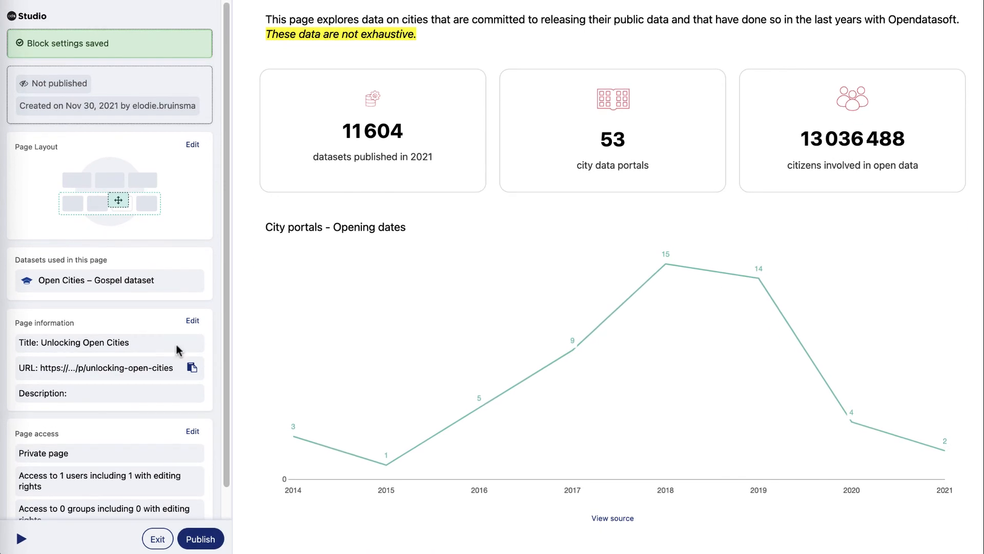
Step: Add two single-block sections at the end of the page layout and validate the layout
left_click(192, 145)
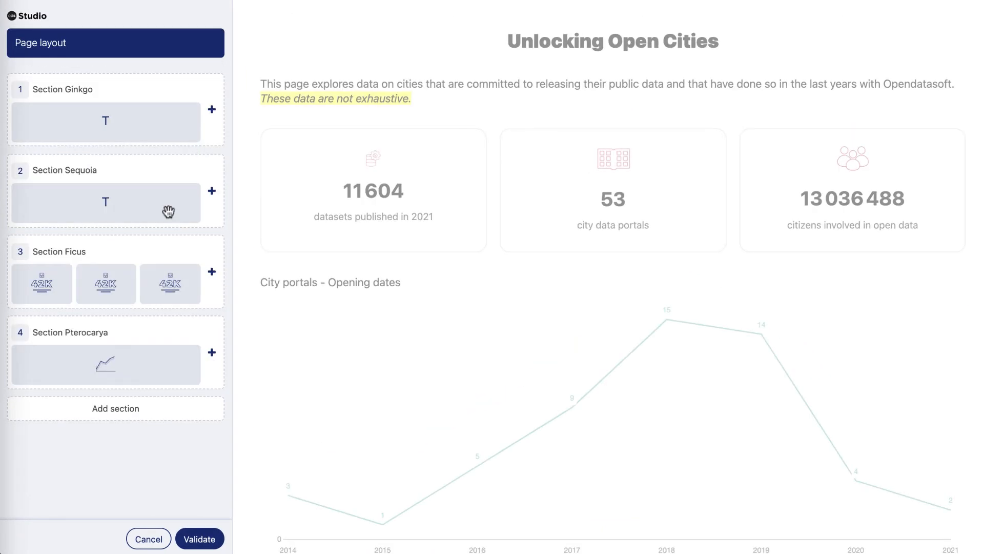
left_click(132, 410)
left_click(121, 78)
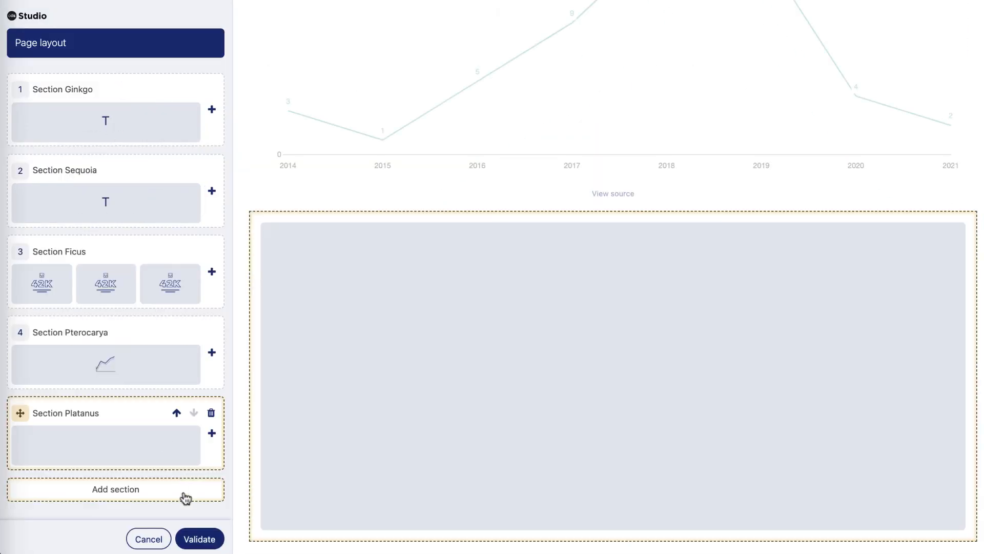
left_click(200, 537)
Step: Make the empty block below the line chart a Text block and enter the formatted paragraphs about data portal openings
left_click(619, 433)
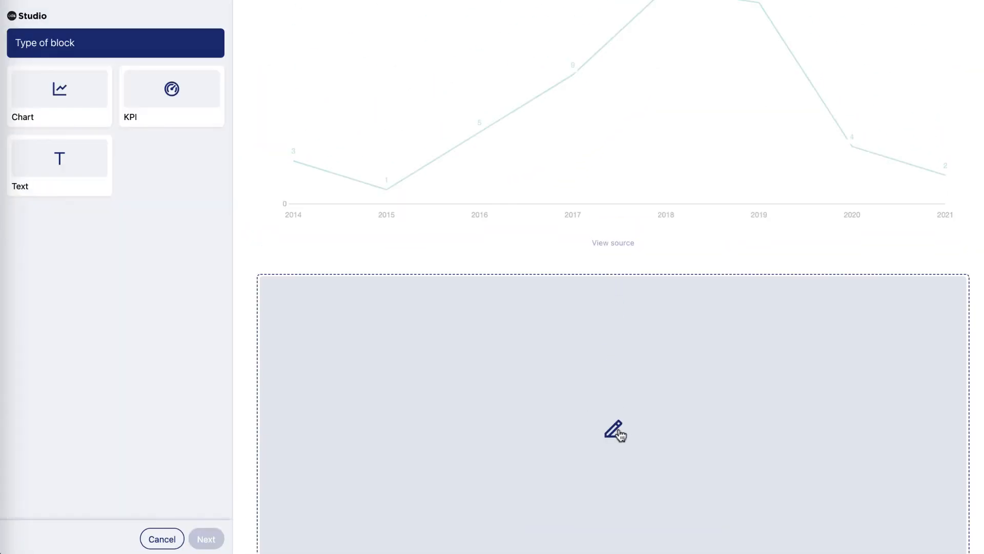
left_click(49, 179)
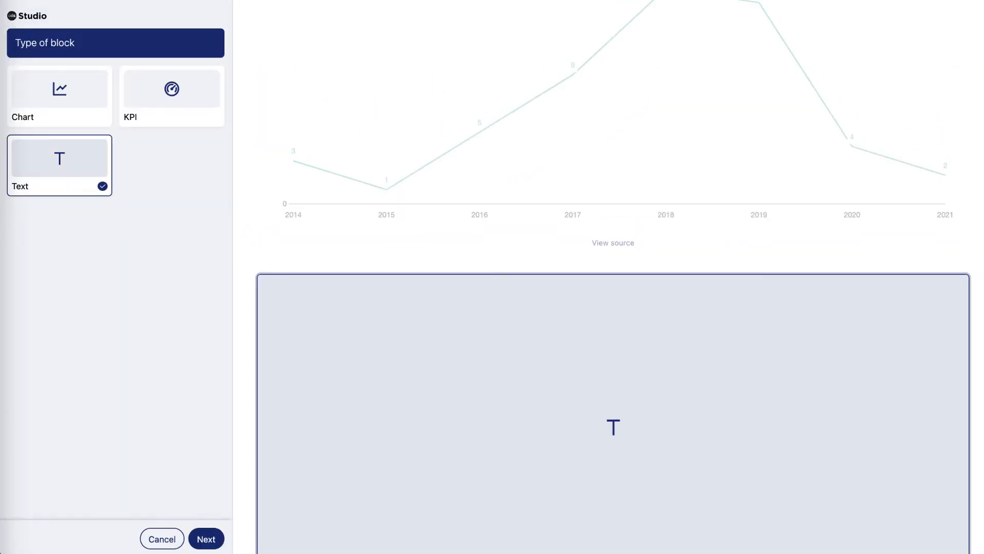
left_click(203, 537)
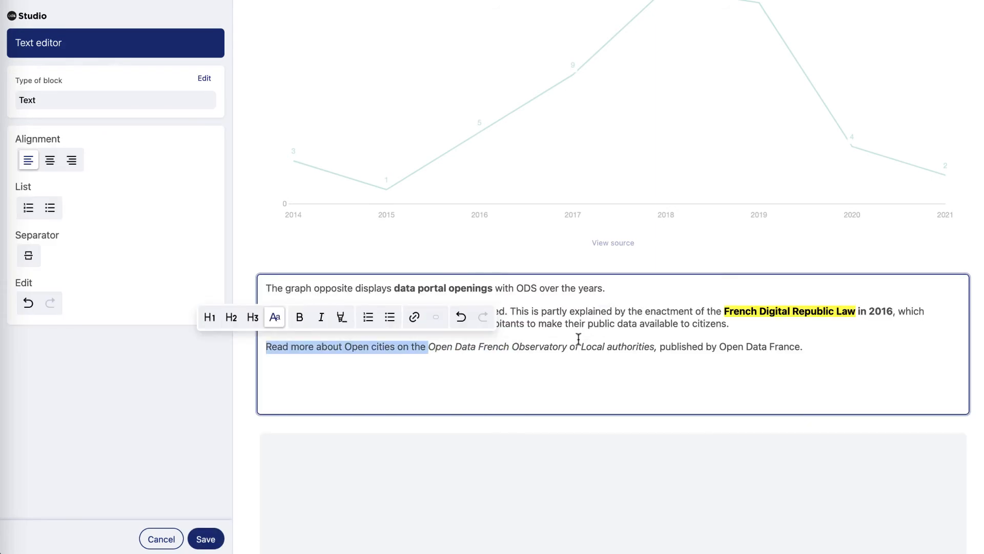
left_click_drag(428, 347, 654, 347)
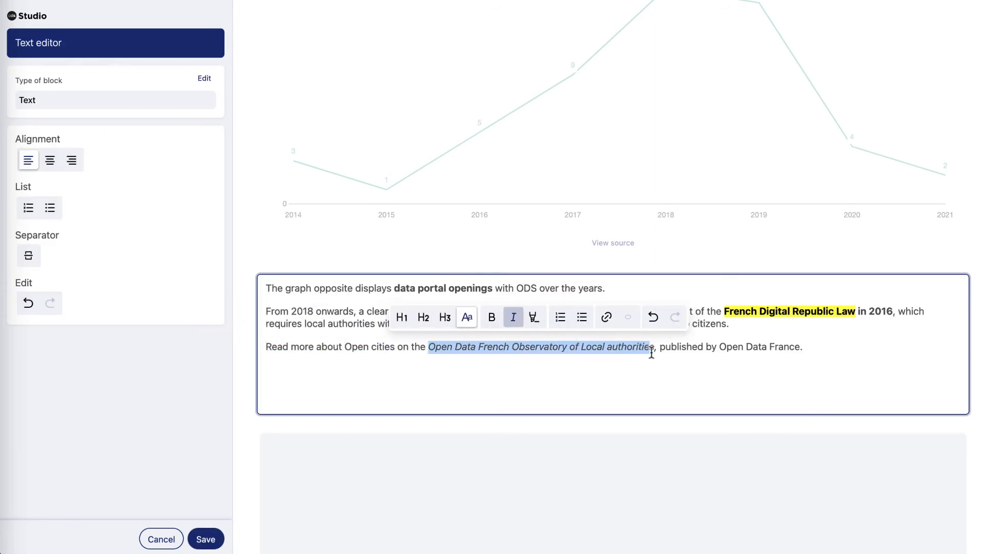
left_click(609, 317)
key("ctrl+v")
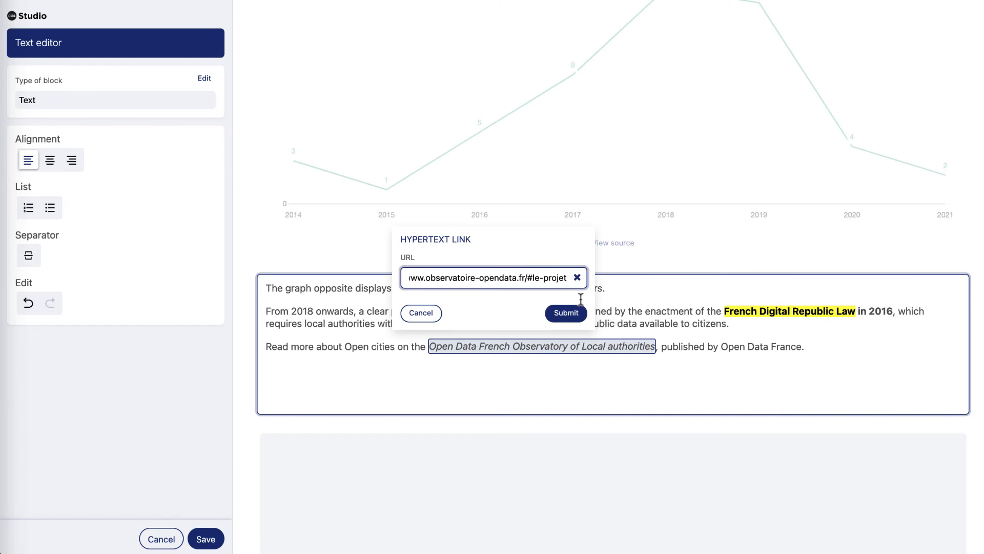
left_click(567, 312)
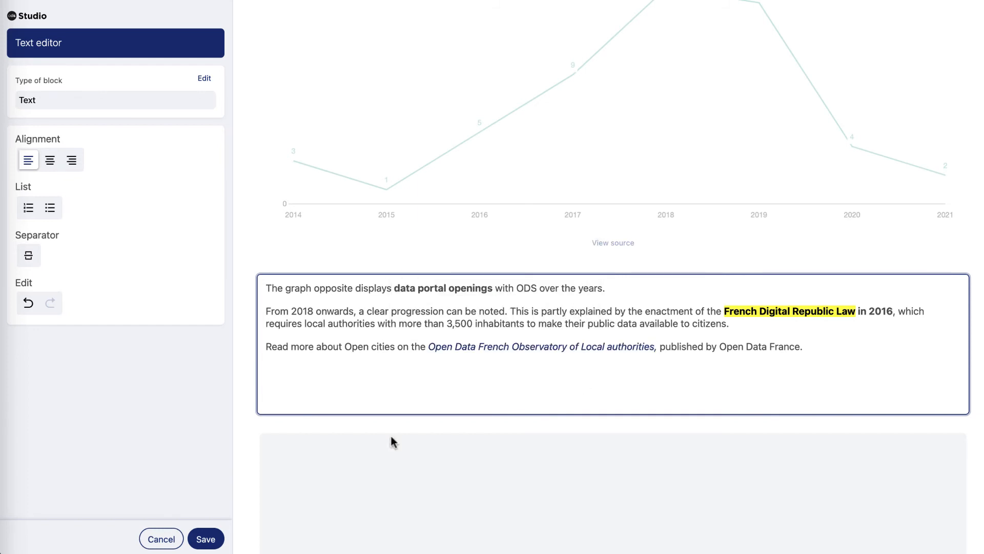
left_click(205, 539)
Step: Move the text block from Section Platanus into Section Pterocarya beside the line chart, and validate the page layout
scroll(286, 307, "up", 3)
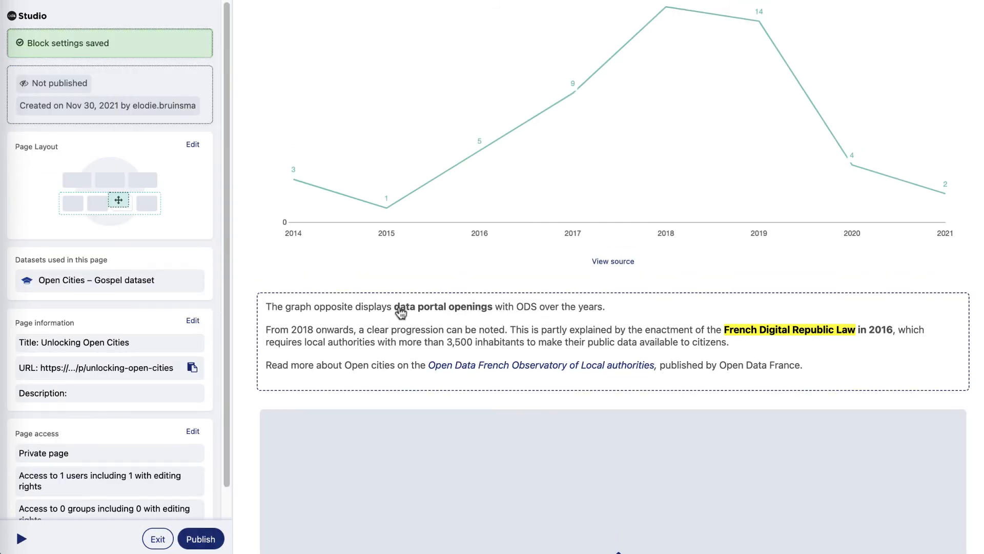
left_click(194, 145)
scroll(103, 379, "down", 2)
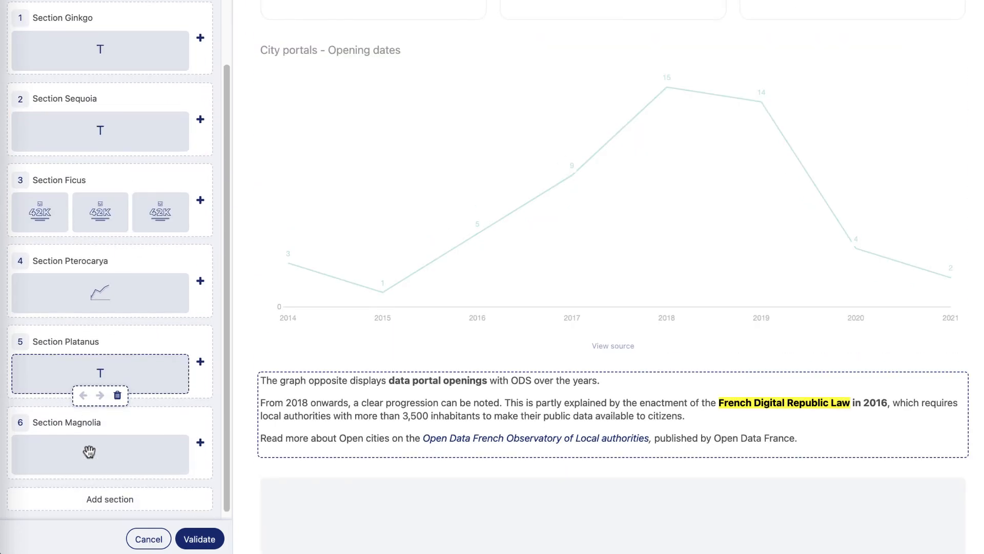
left_click_drag(103, 374, 186, 298)
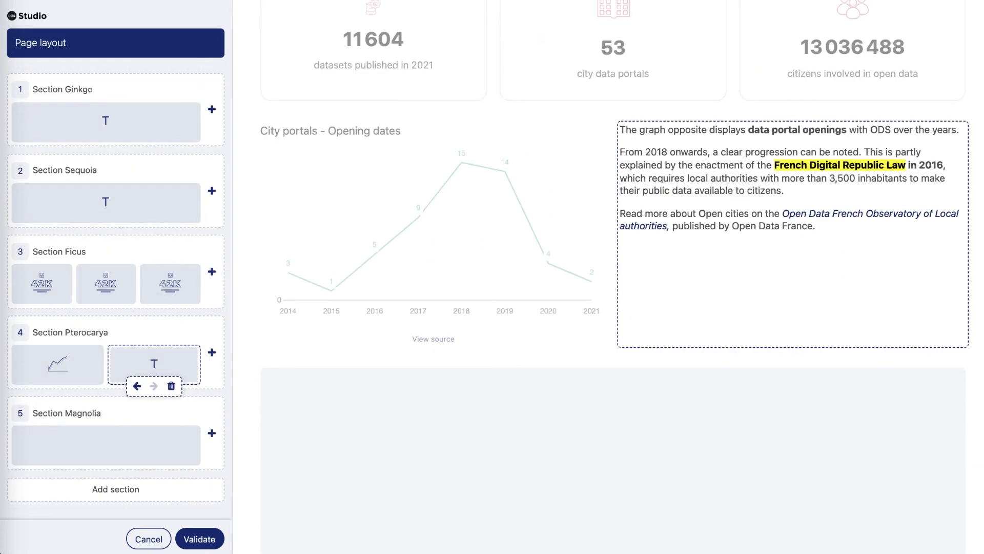
left_click(198, 538)
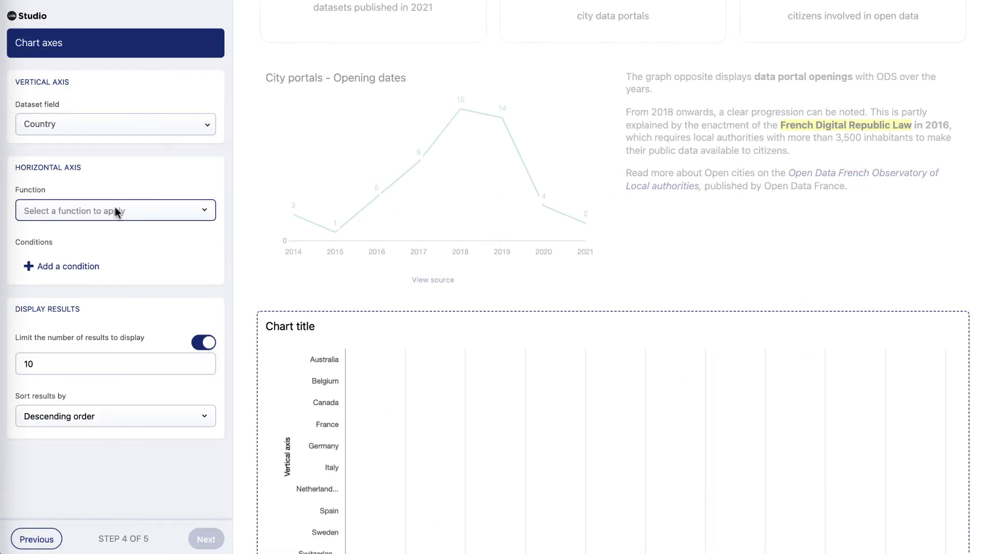
Step: Set the country bar chart's horizontal axis to the Sum of Datasets 2021, with title "Countries Ranking" and subtitle "By number of datasets published in 2021"
left_click(115, 210)
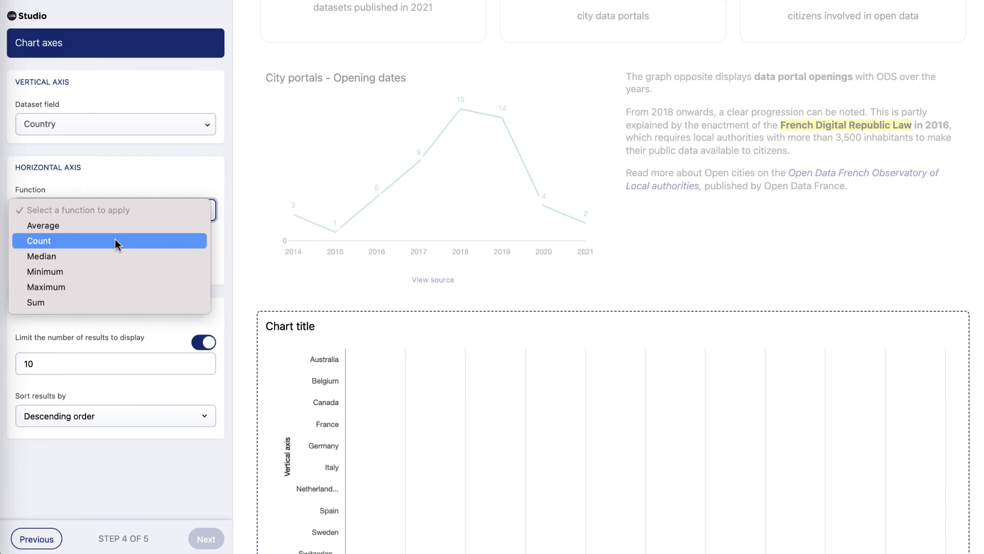
left_click(100, 302)
left_click(91, 260)
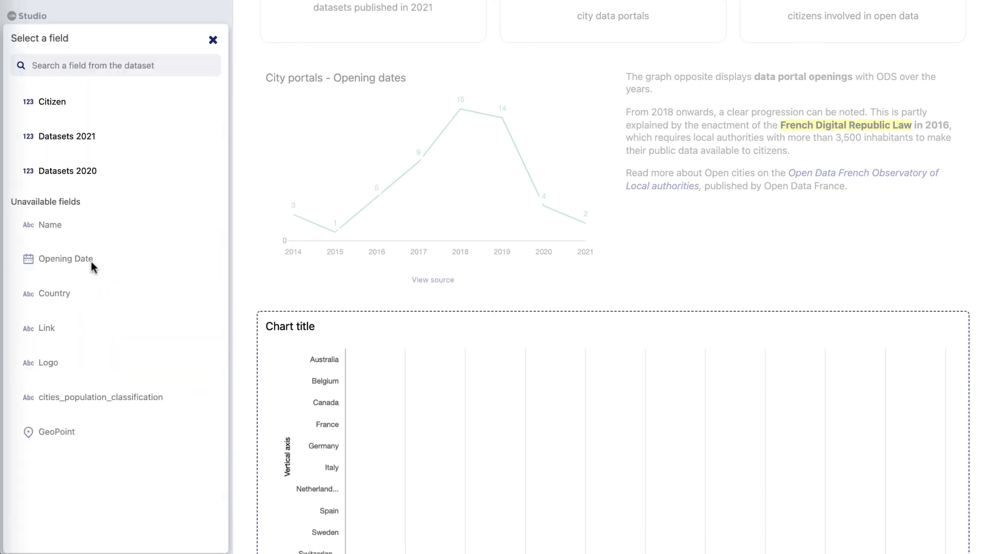
left_click(87, 130)
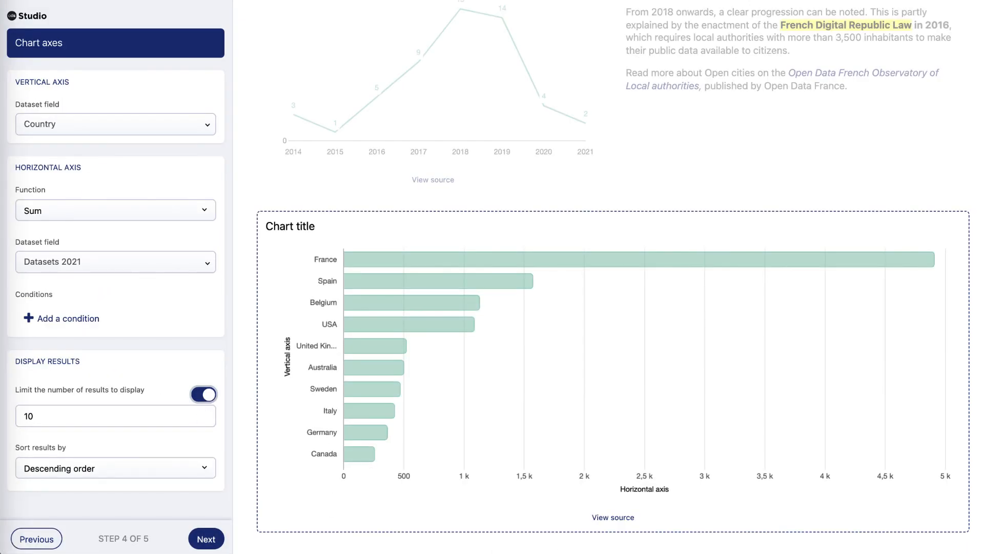
left_click(206, 540)
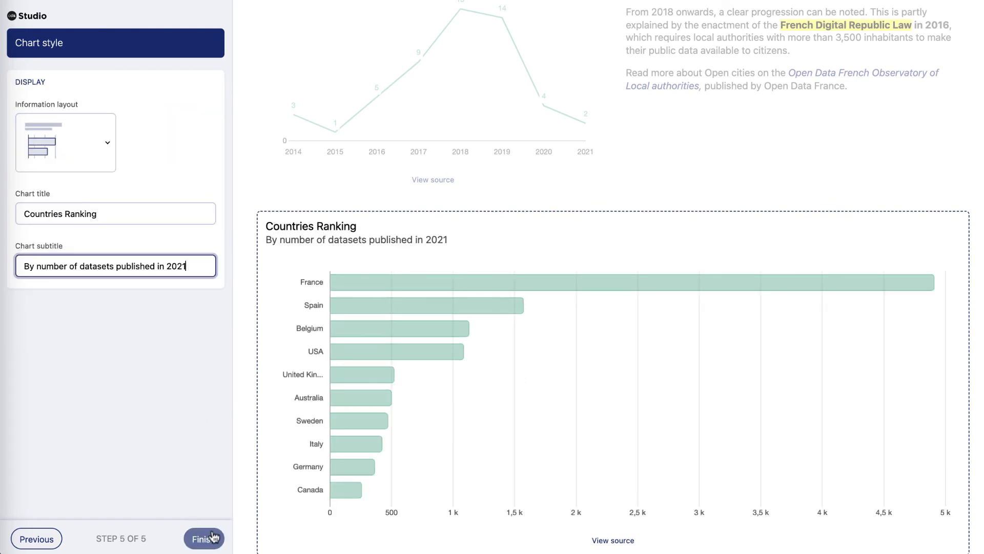
left_click(207, 538)
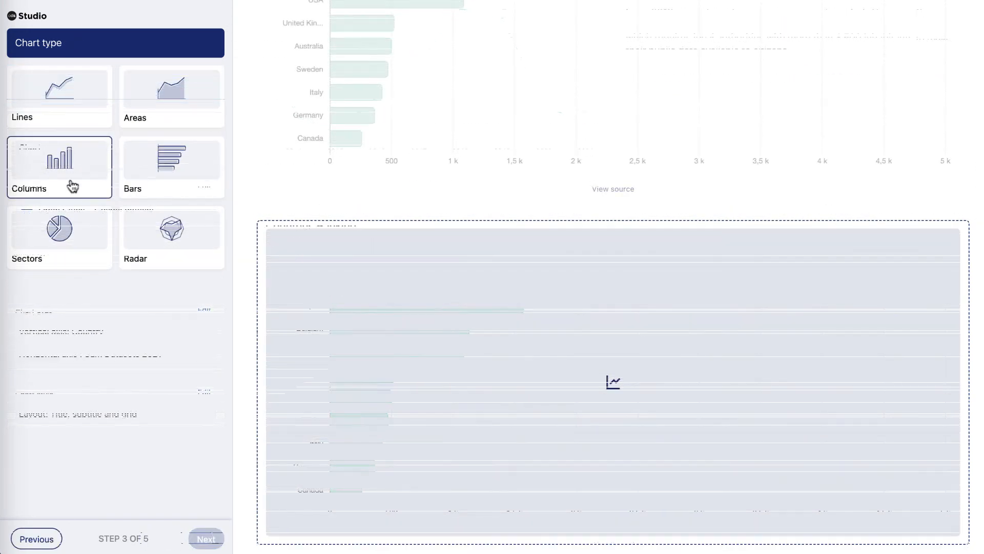
Step: Make the new chart a Columns chart with horizontal axis cities_population_classification and vertical axis function Count, without limiting the number of results
left_click(73, 186)
left_click(208, 539)
left_click(147, 123)
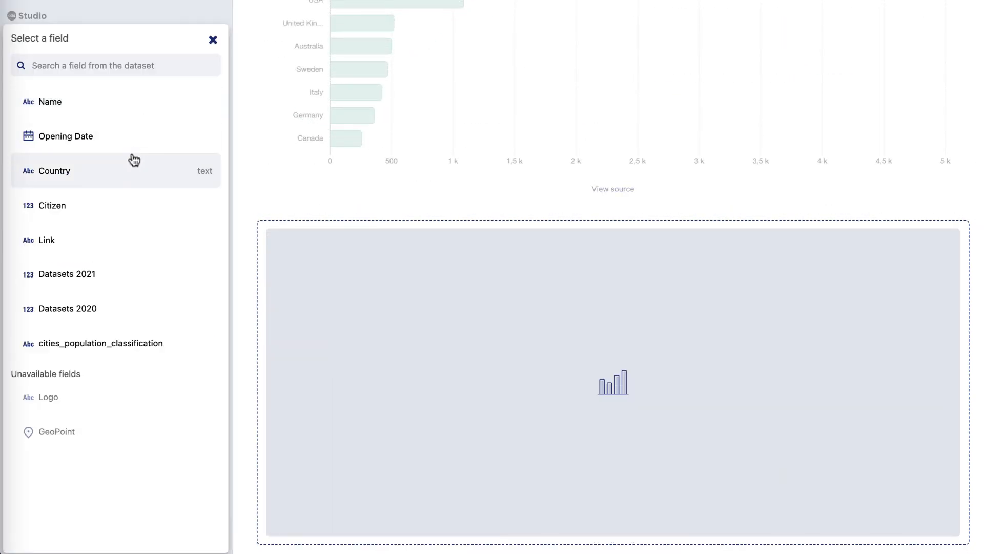
left_click(129, 348)
left_click(87, 215)
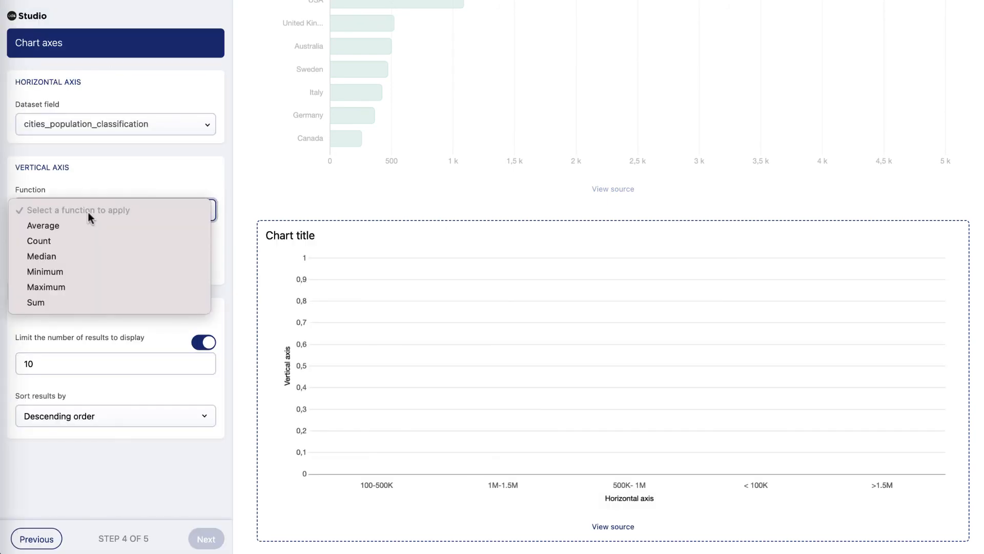
left_click(70, 241)
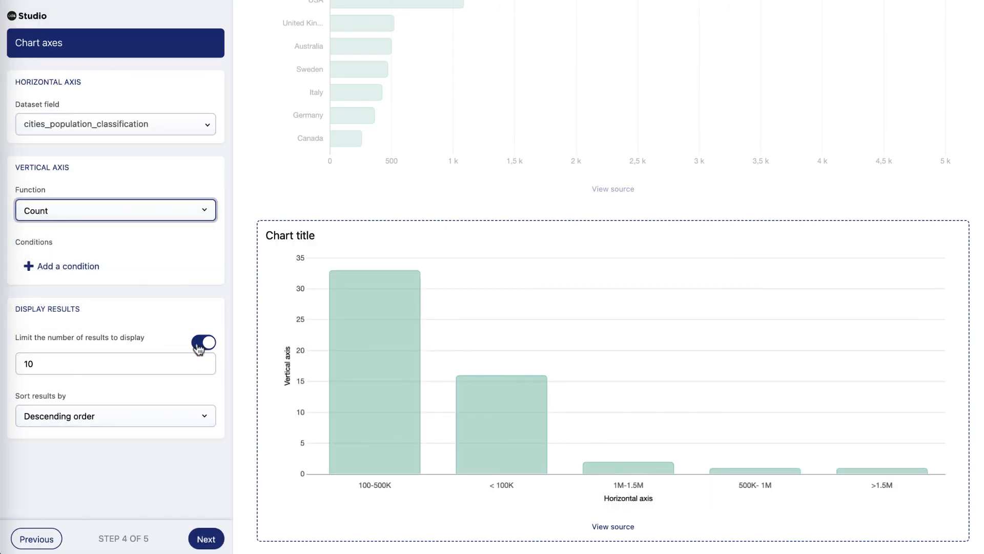
left_click(203, 342)
Step: Show title, subtitle and data labels, with title "How Big are Open Cities?" and subtitle "Population typology of cities that released their data", and save
left_click(206, 539)
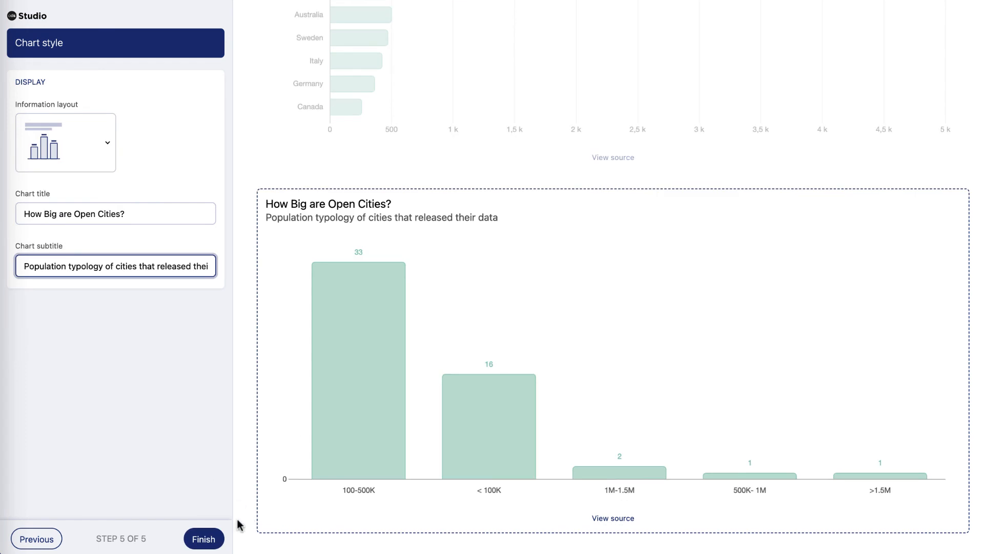
left_click(206, 539)
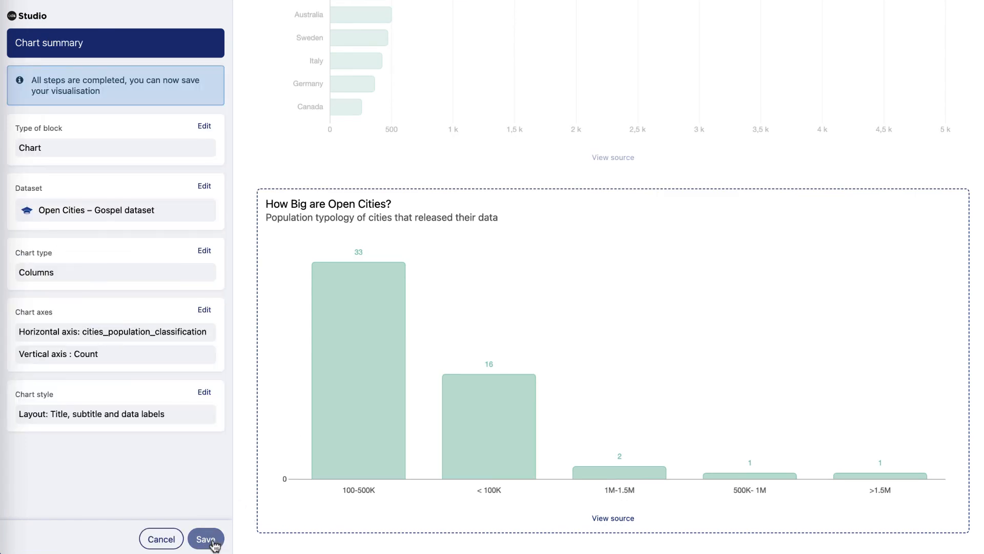
left_click(206, 539)
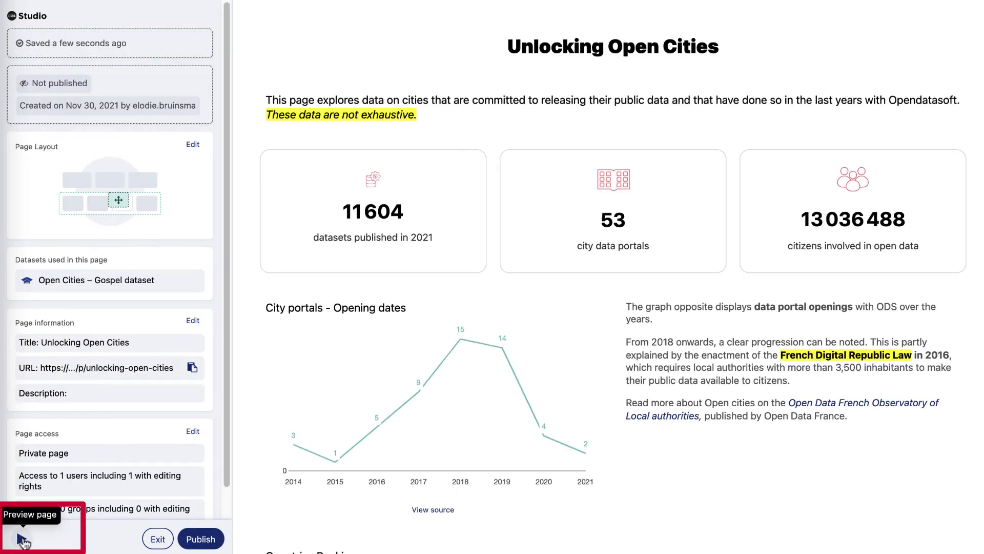
Step: Preview the draft page in desktop format and review the KPIs, the opening dates line chart and the Countries Ranking chart
left_click(22, 539)
scroll(950, 282, "down", 5)
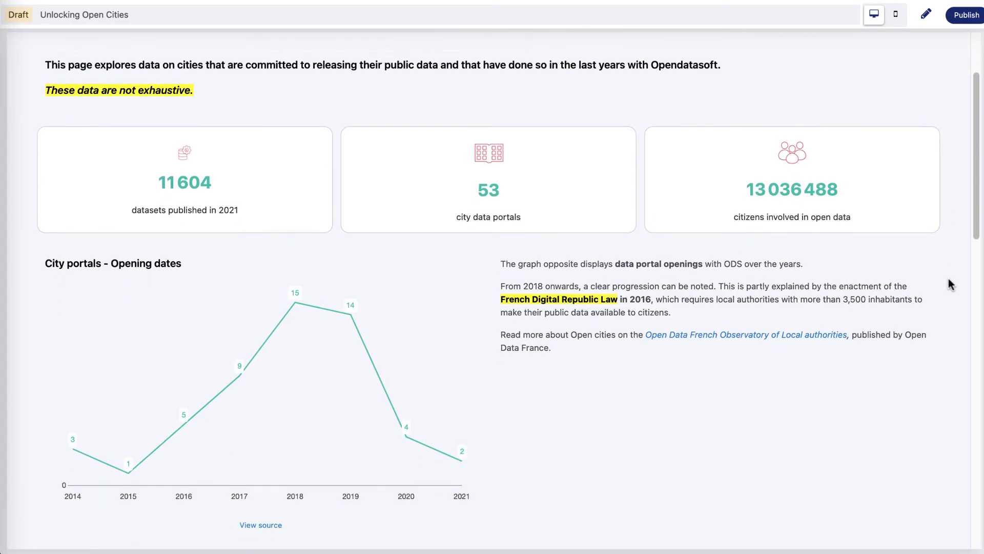
scroll(949, 285, "down", 3)
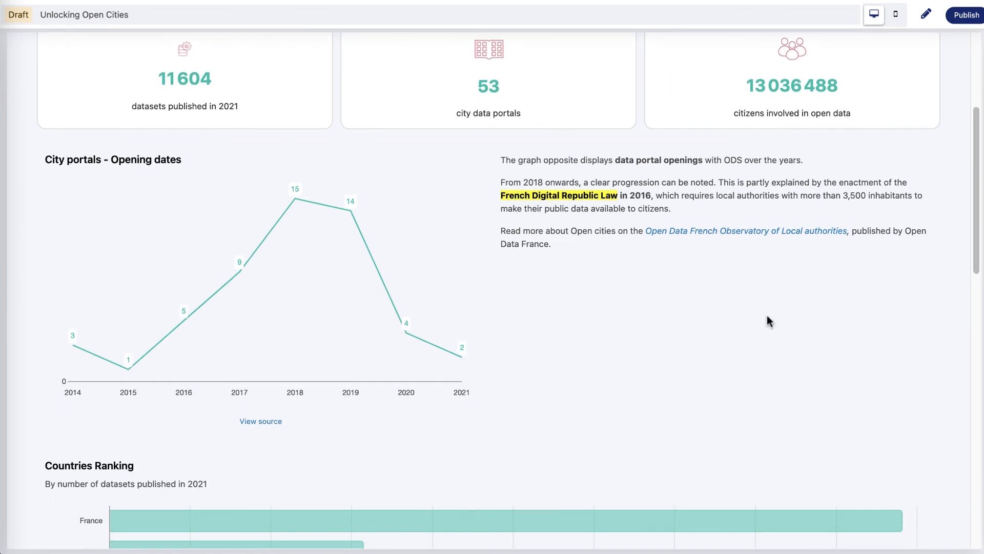
left_click(261, 422)
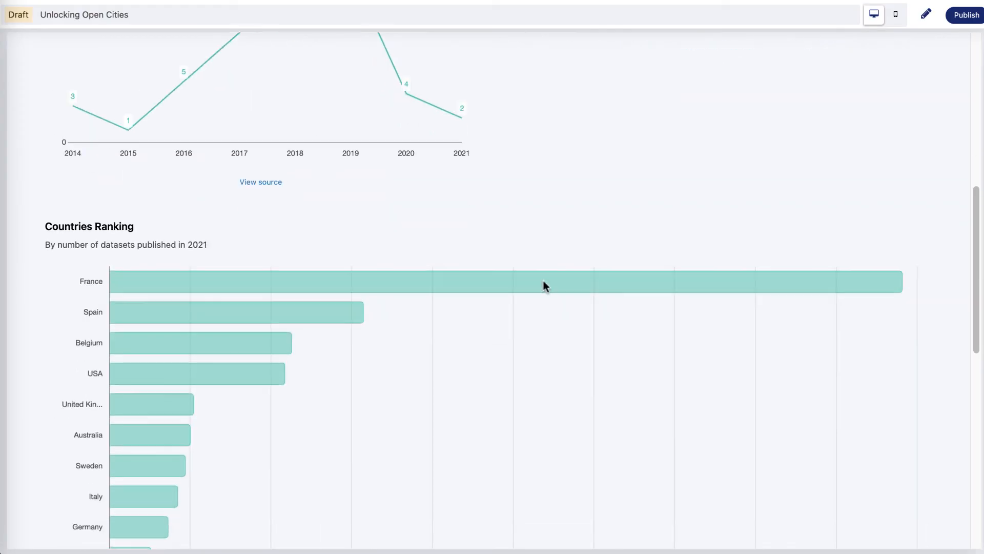
scroll(542, 284, "down", 5)
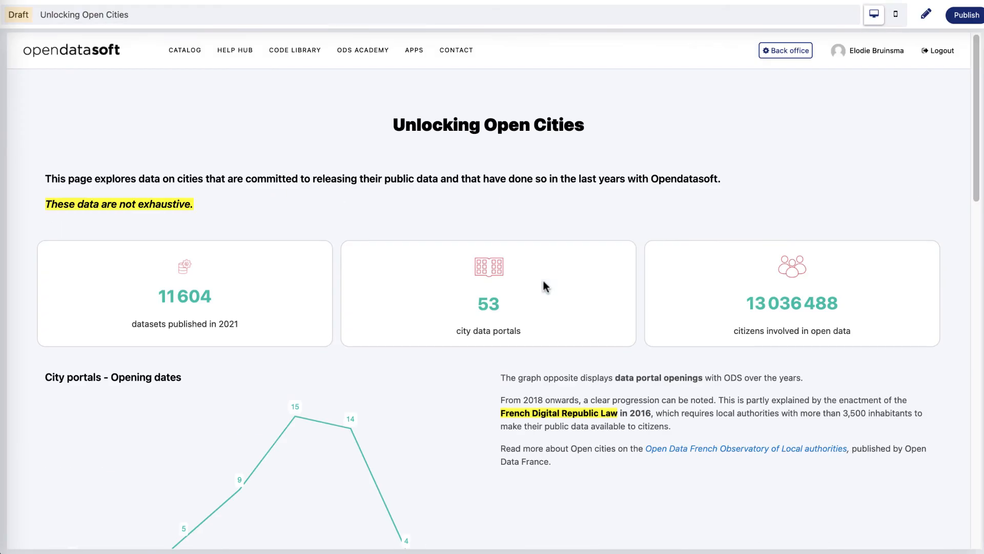
Step: Check the page's mobile preview from the KPIs down to the column chart, and return to editing the page
left_click(896, 14)
scroll(605, 189, "down", 10)
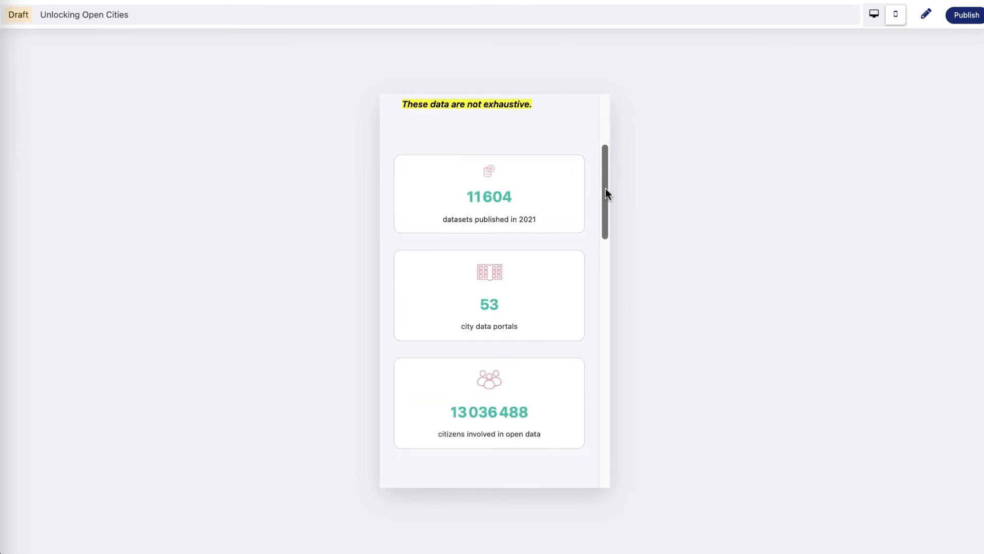
left_click_drag(604, 332, 606, 437)
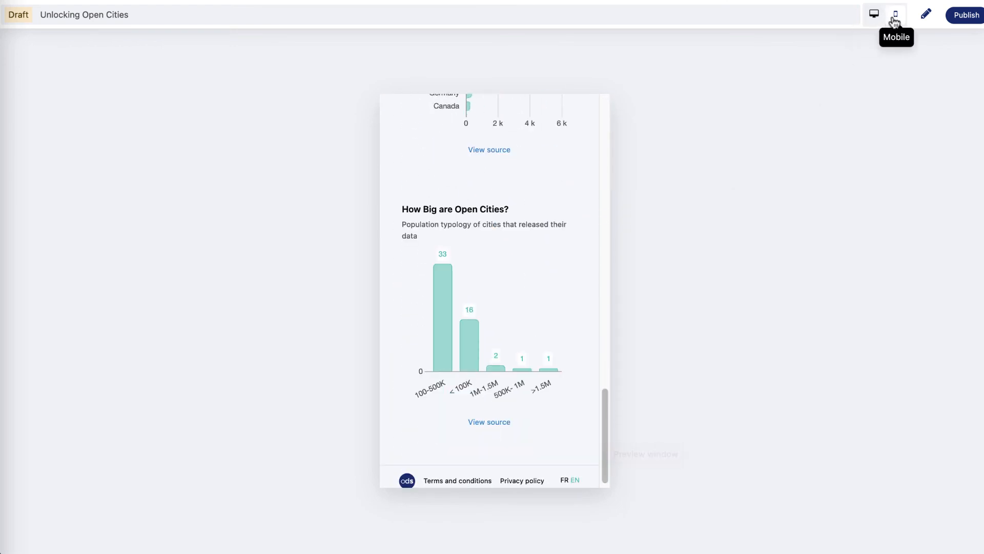
left_click(928, 15)
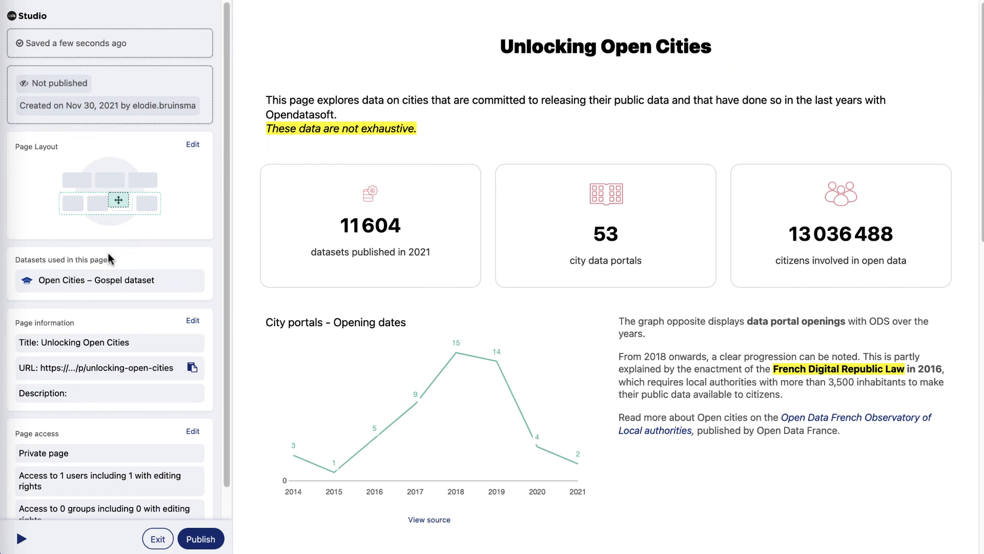
Step: Edit the page access and add the Administrator user to the list of authorized users
scroll(108, 255, "down", 2)
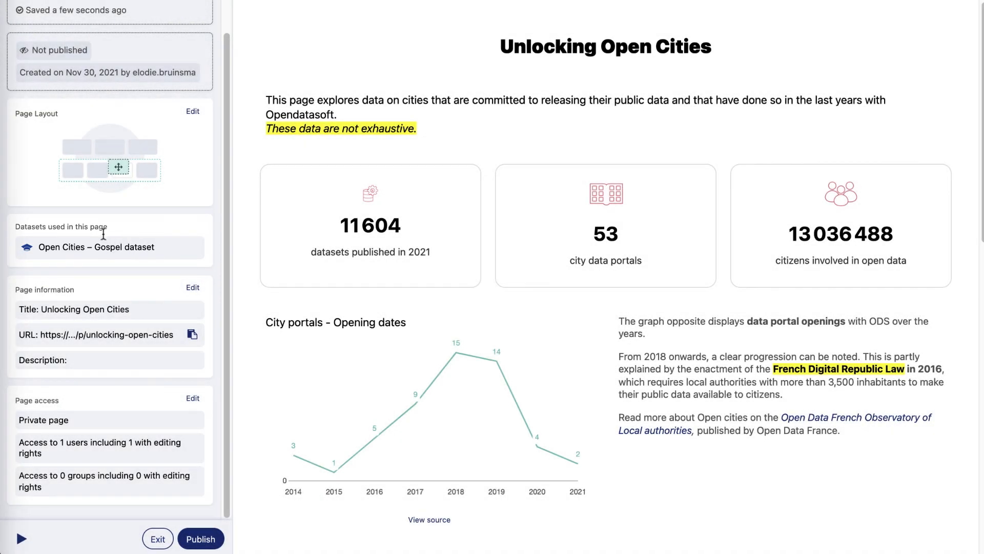
left_click(192, 399)
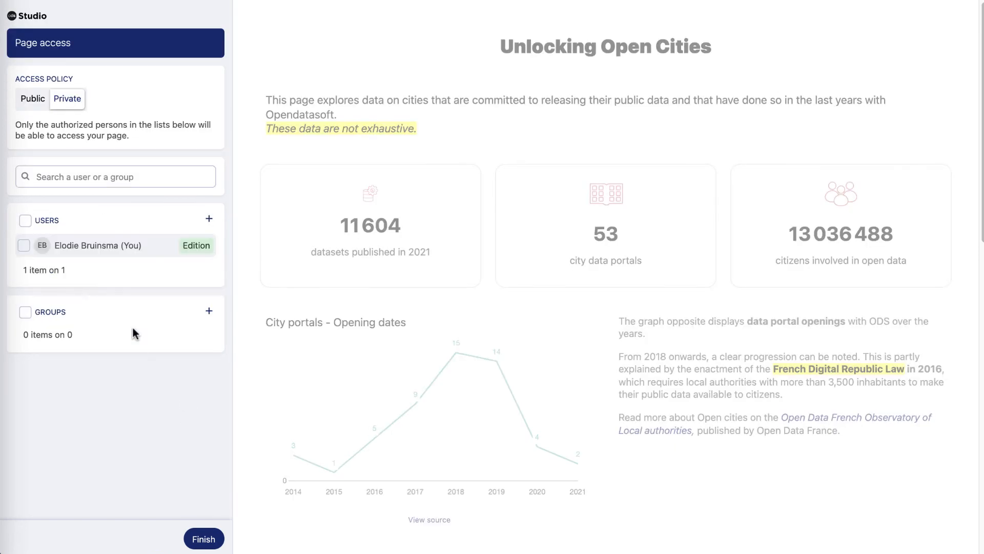
left_click(208, 219)
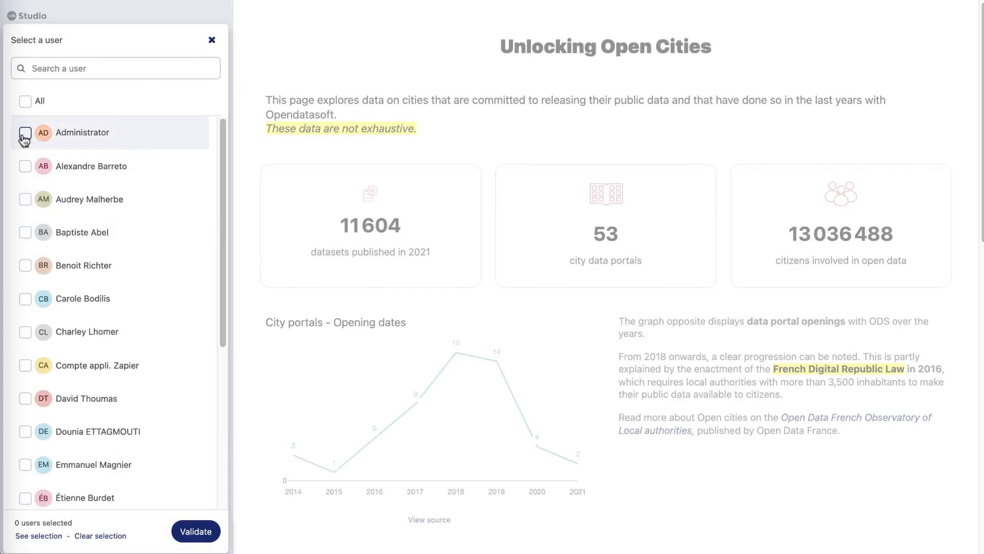
left_click(24, 134)
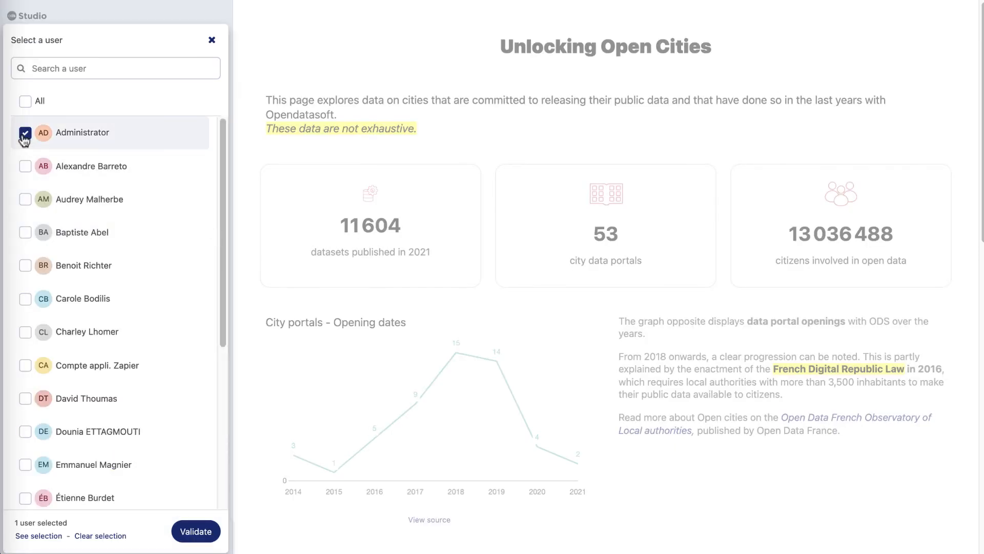
left_click(189, 531)
Step: Set the page's access policy to Public, apply the permissions and publish the page
left_click(33, 99)
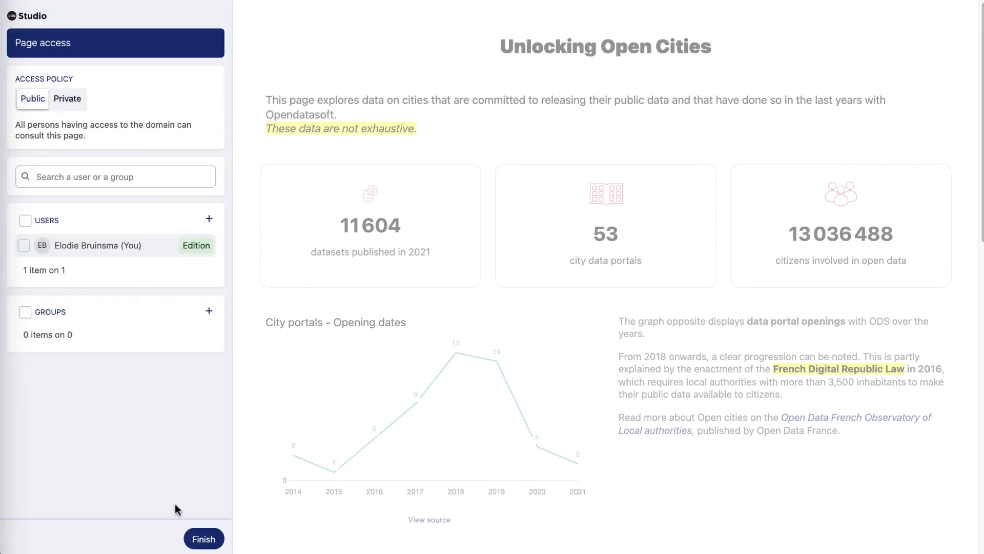
left_click(205, 539)
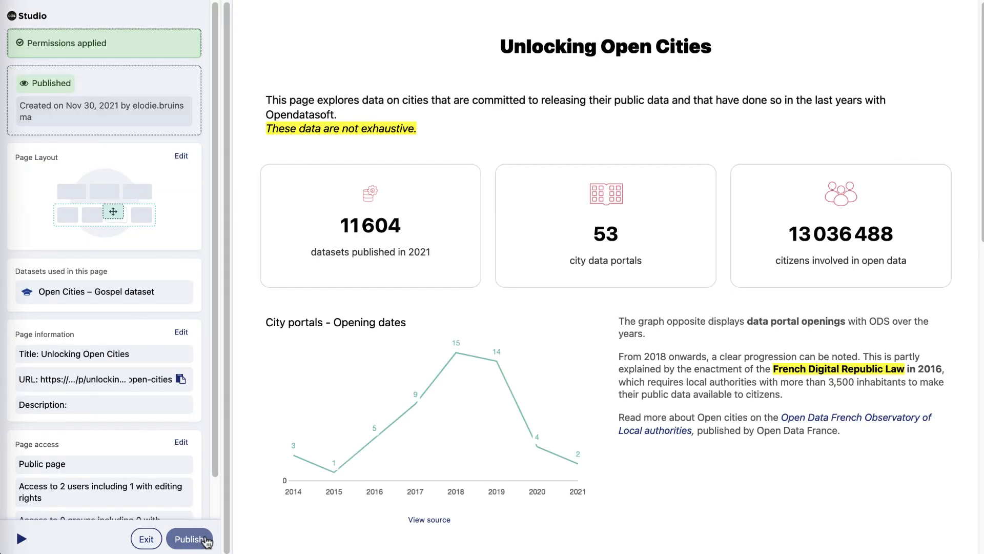